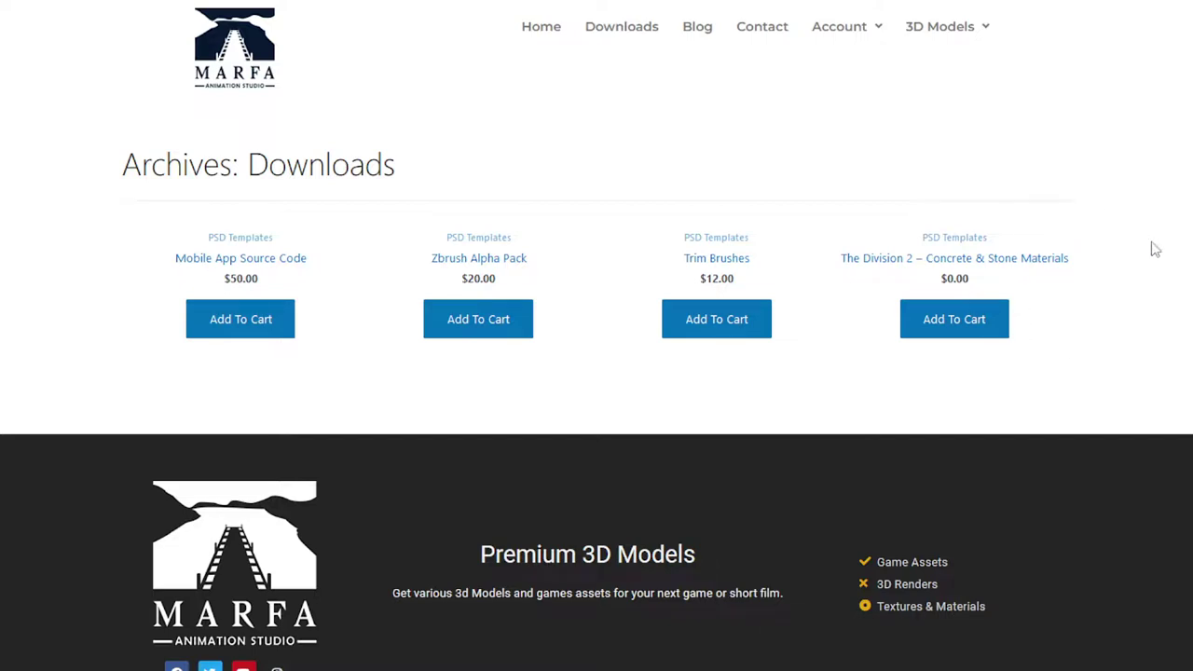
- Open My account from the Account menu, view Account details, then return to the account Dashboard
mouse_move(856, 33)
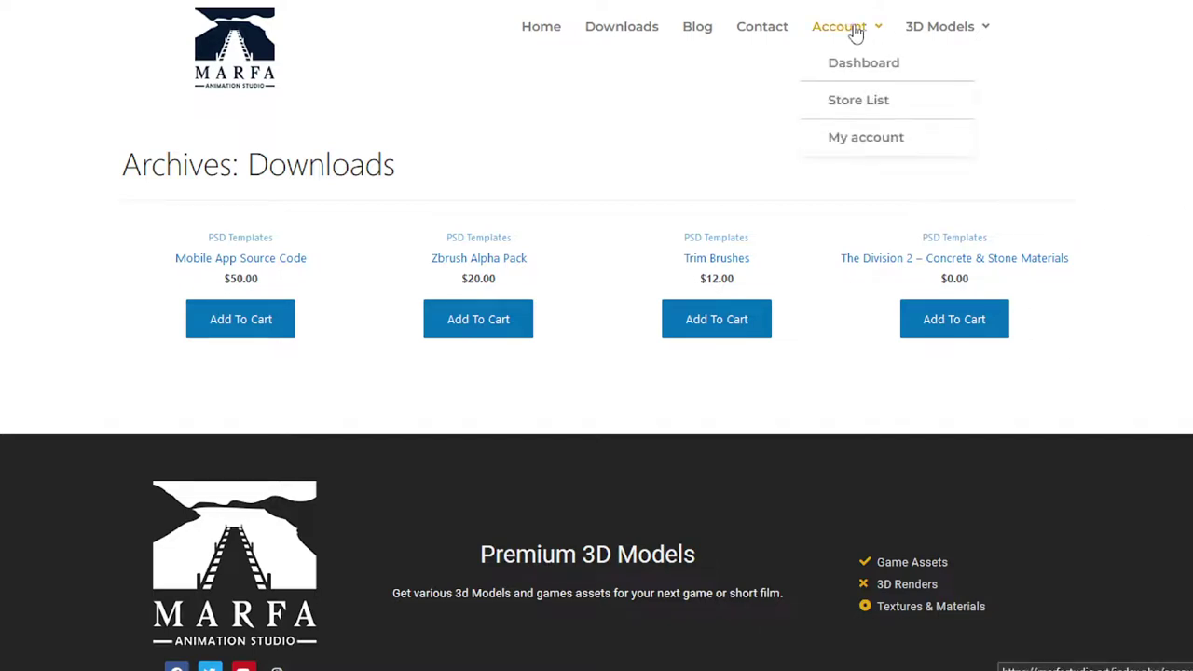
click(857, 140)
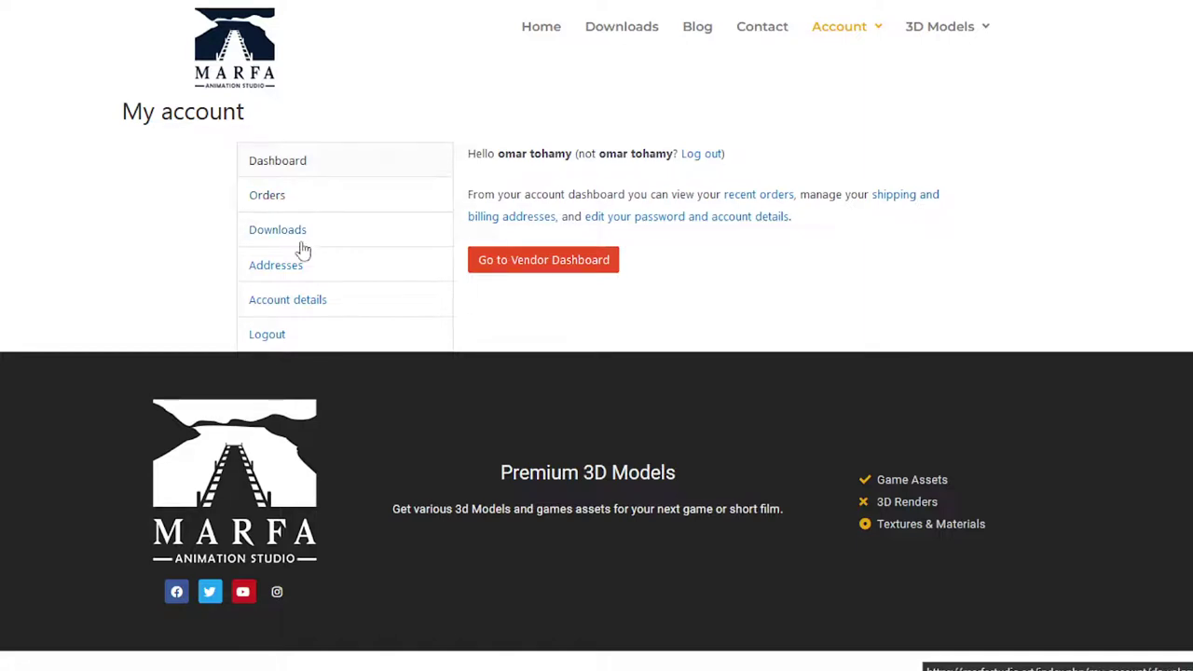
click(428, 297)
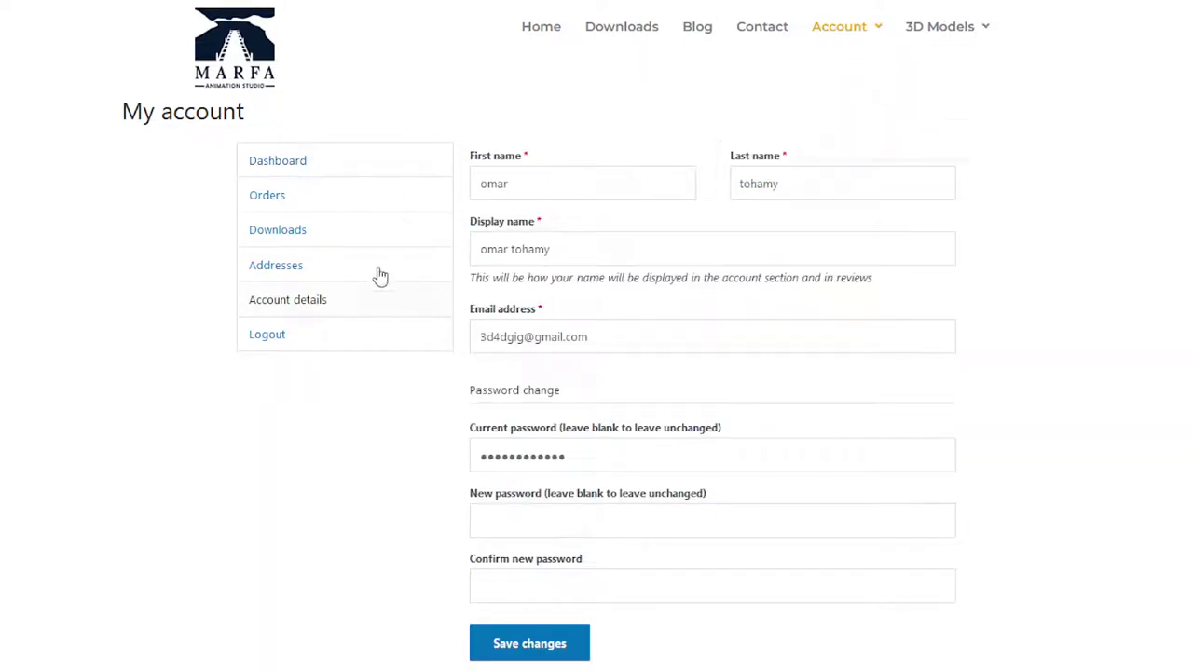
click(298, 174)
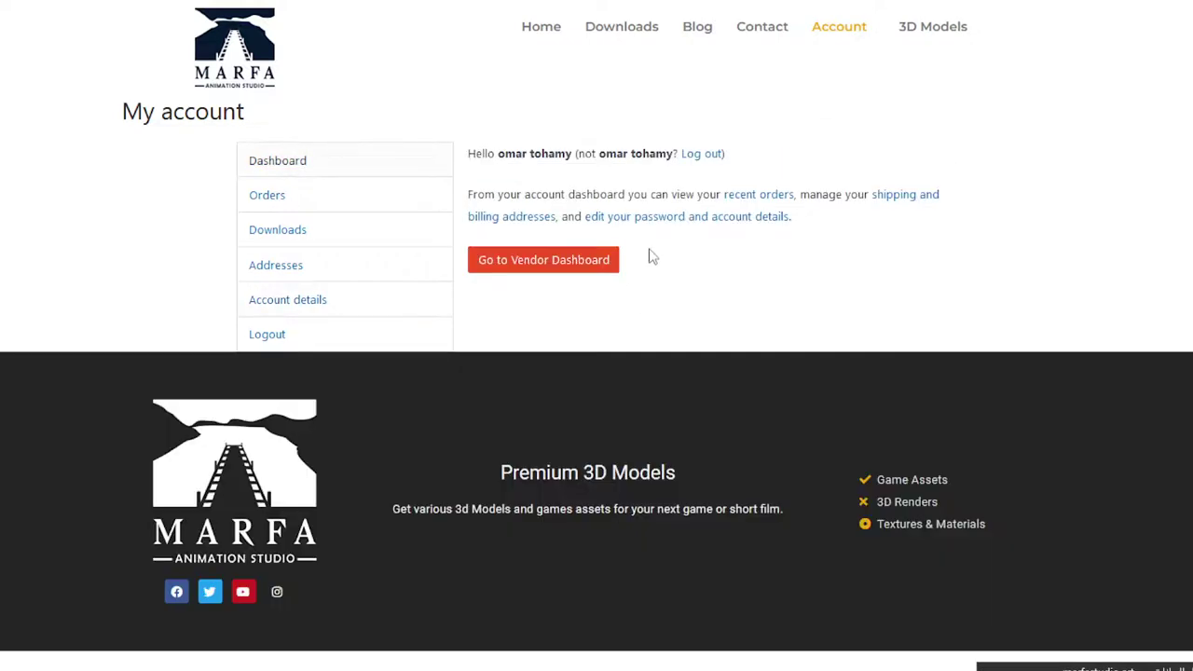
- Enter the Vendor Dashboard, scan its stats, and open Products listing Cartoony Car and 3D Shoes
click(591, 277)
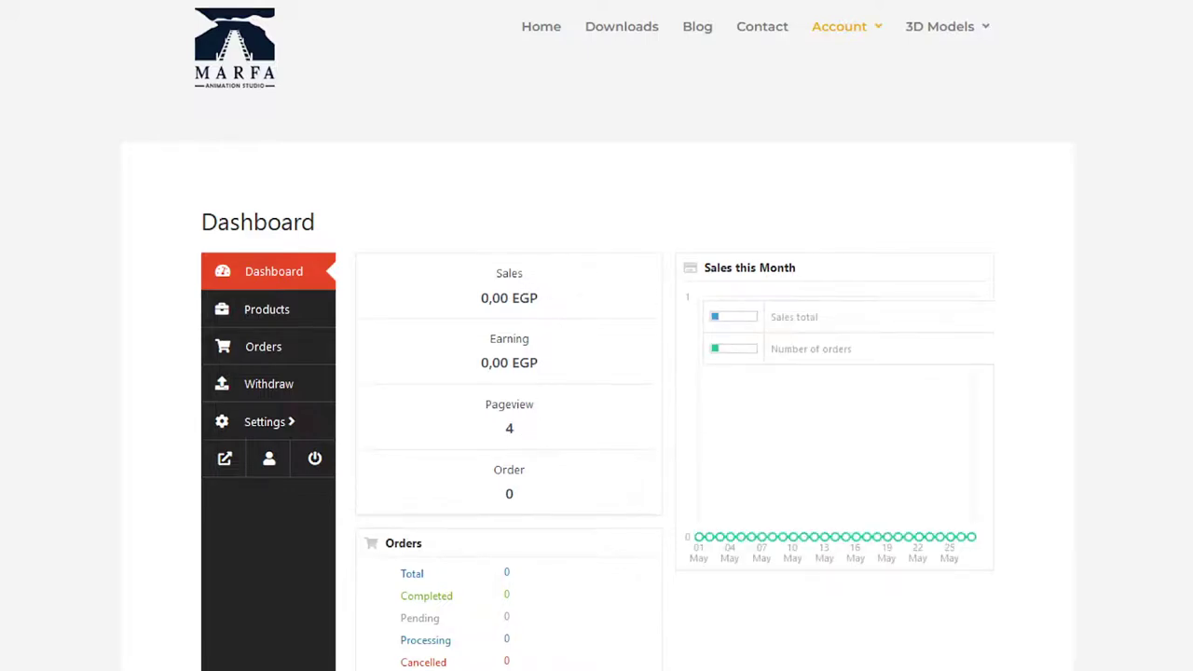
scroll(1020, 344, down, 2)
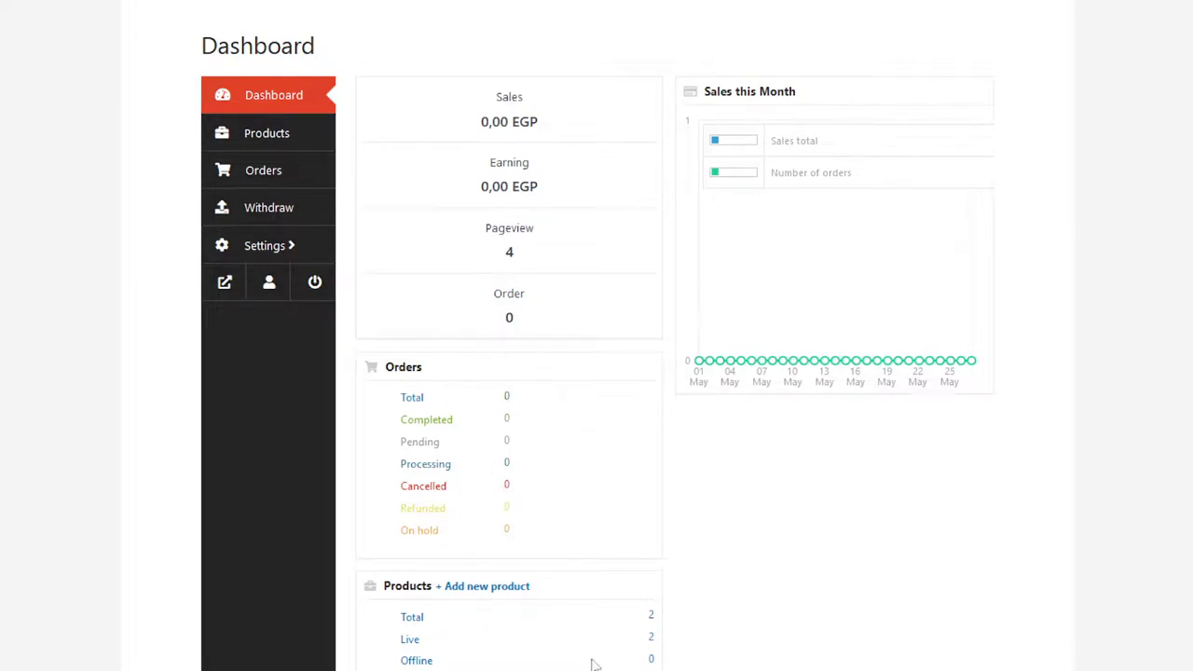
scroll(1180, 485, down, 1)
scroll(1174, 386, up, 2)
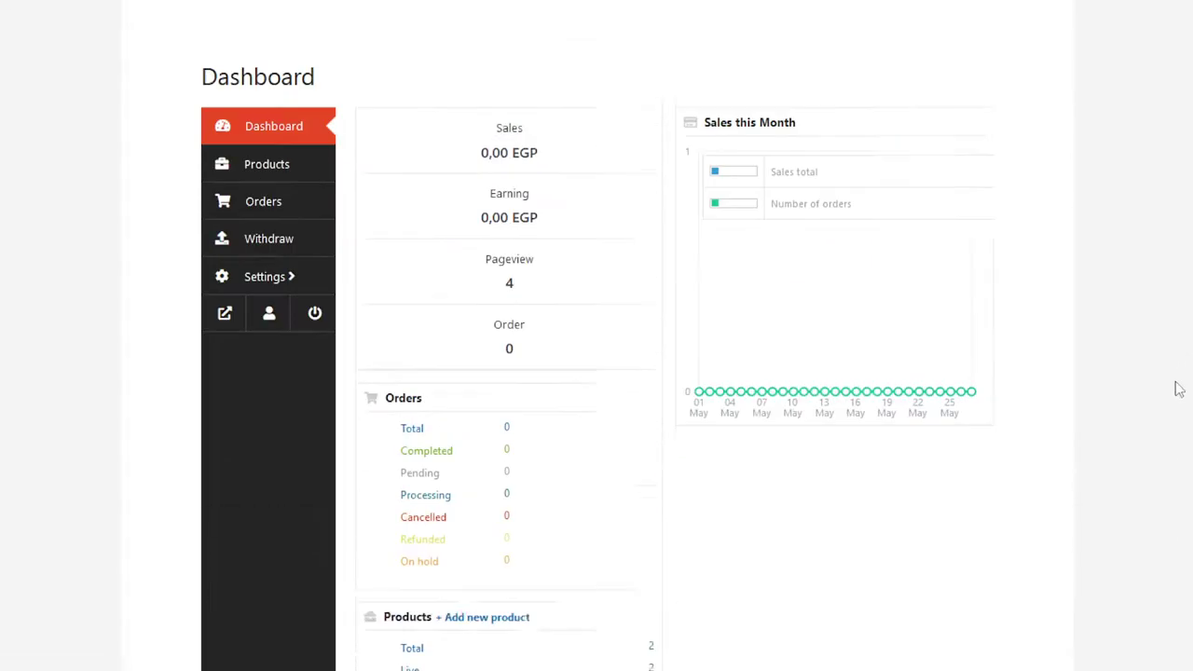
scroll(1179, 372, up, 1)
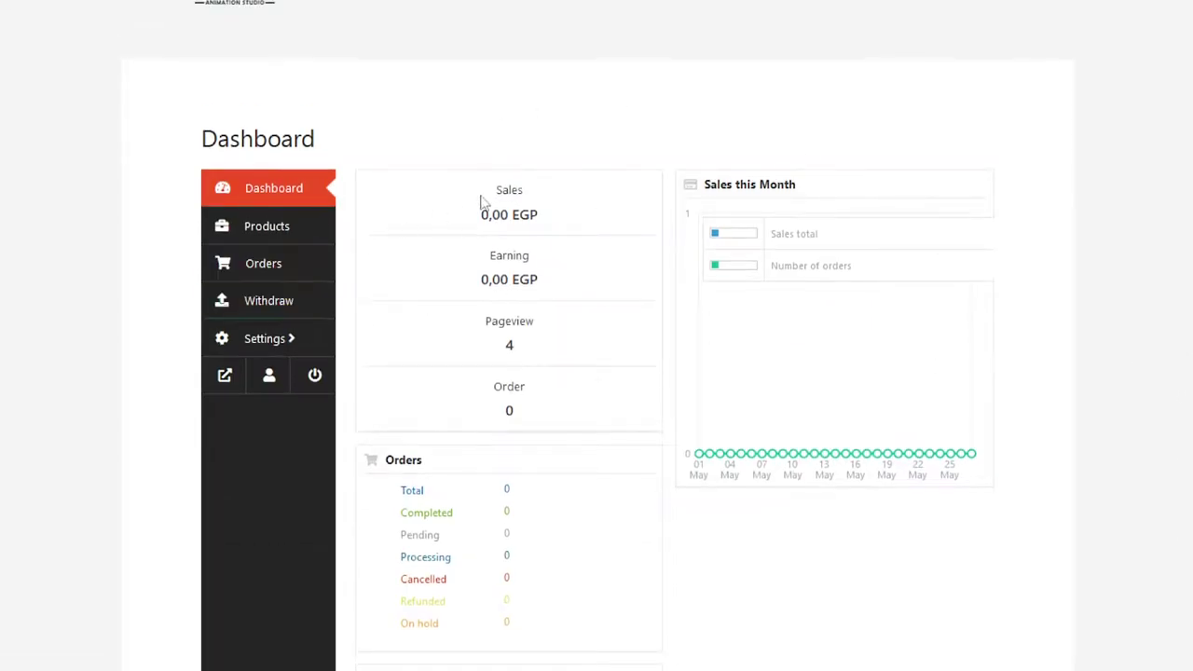
click(295, 232)
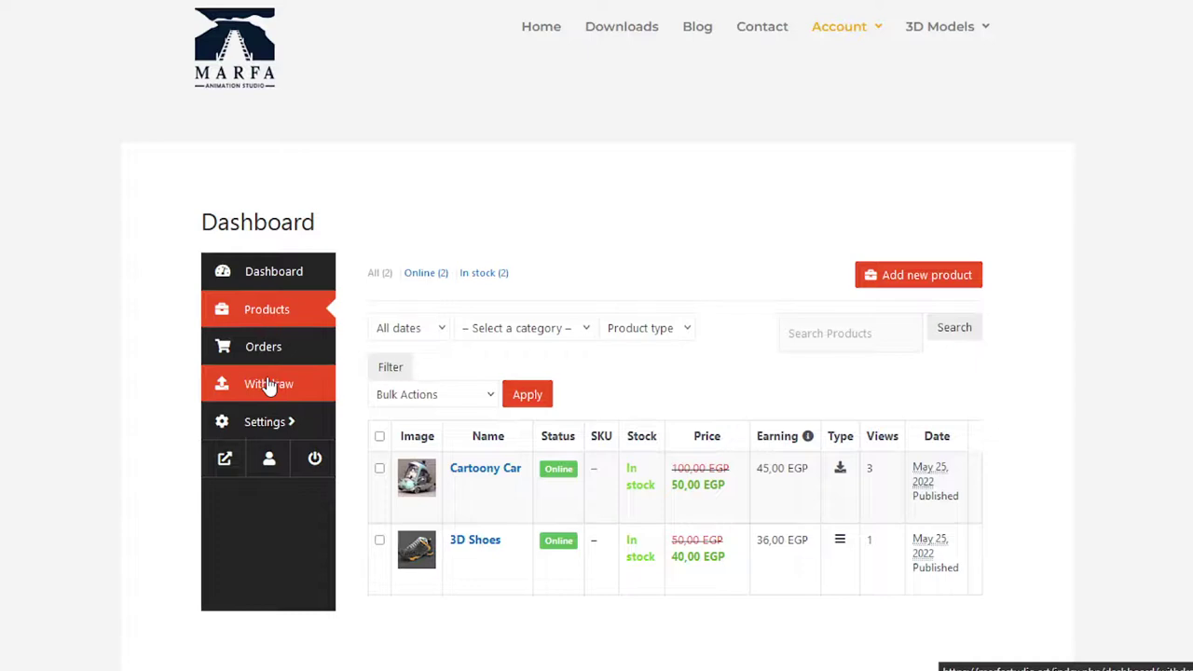
- Open the Withdraw page and highlight the 50,00 EGP minimum withdraw amount
click(306, 387)
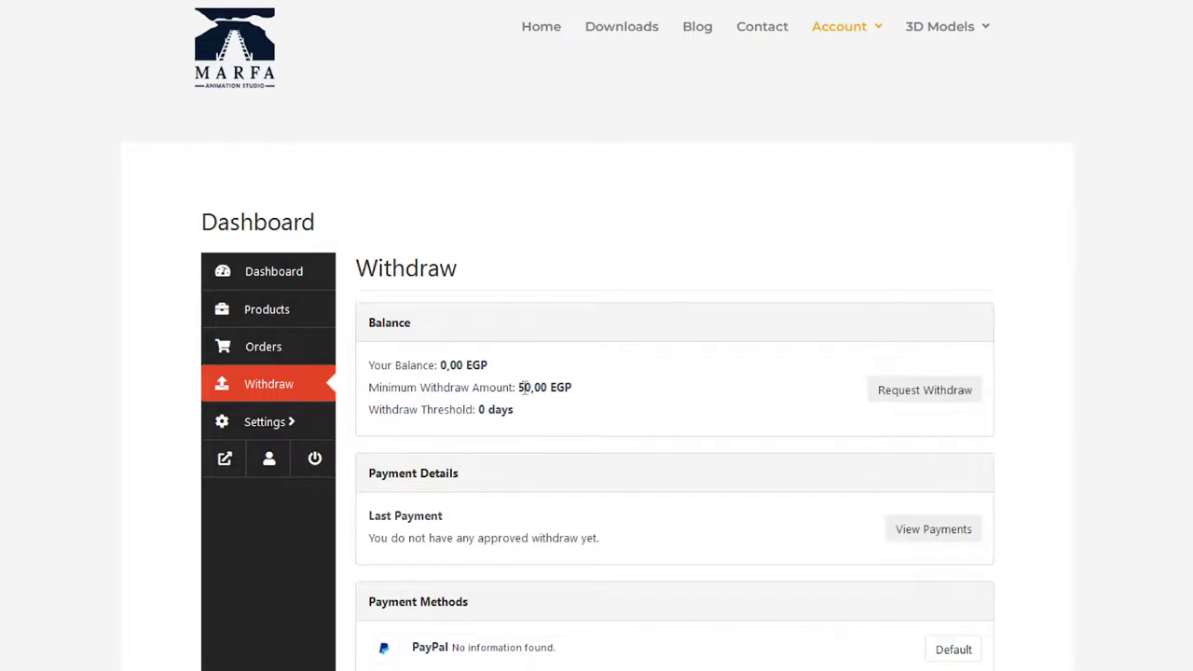
drag(531, 389, 574, 395)
scroll(1184, 314, down, 1)
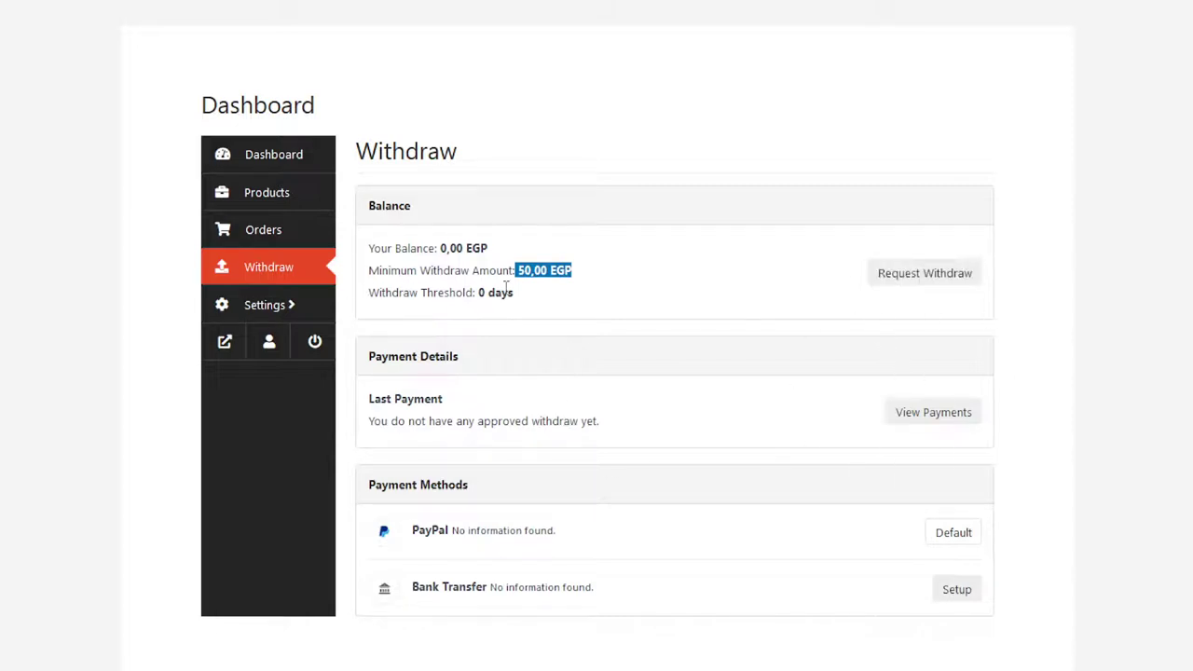
- Start a new product from the Products list and name it 'Game scene'
click(300, 199)
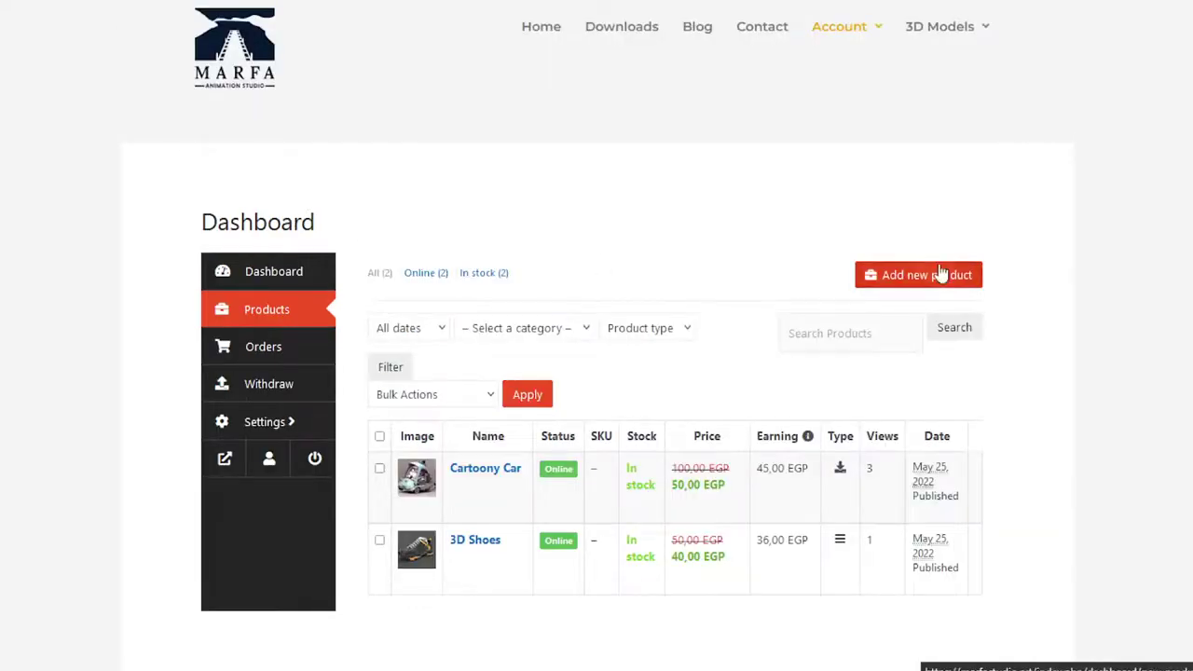
click(941, 273)
click(570, 179)
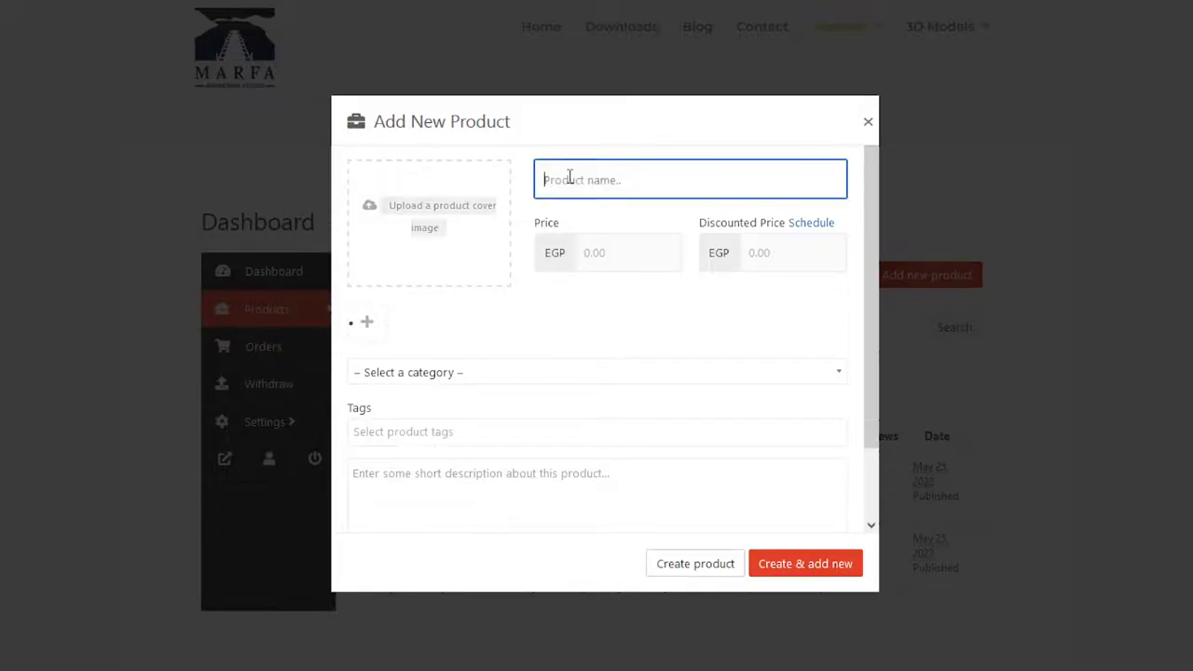
text(3)
text(ت)
double_click(570, 177)
text(Gam)
text(e scene)
- Set the regular price to 60 and the discounted price to 45
click(617, 260)
click(580, 253)
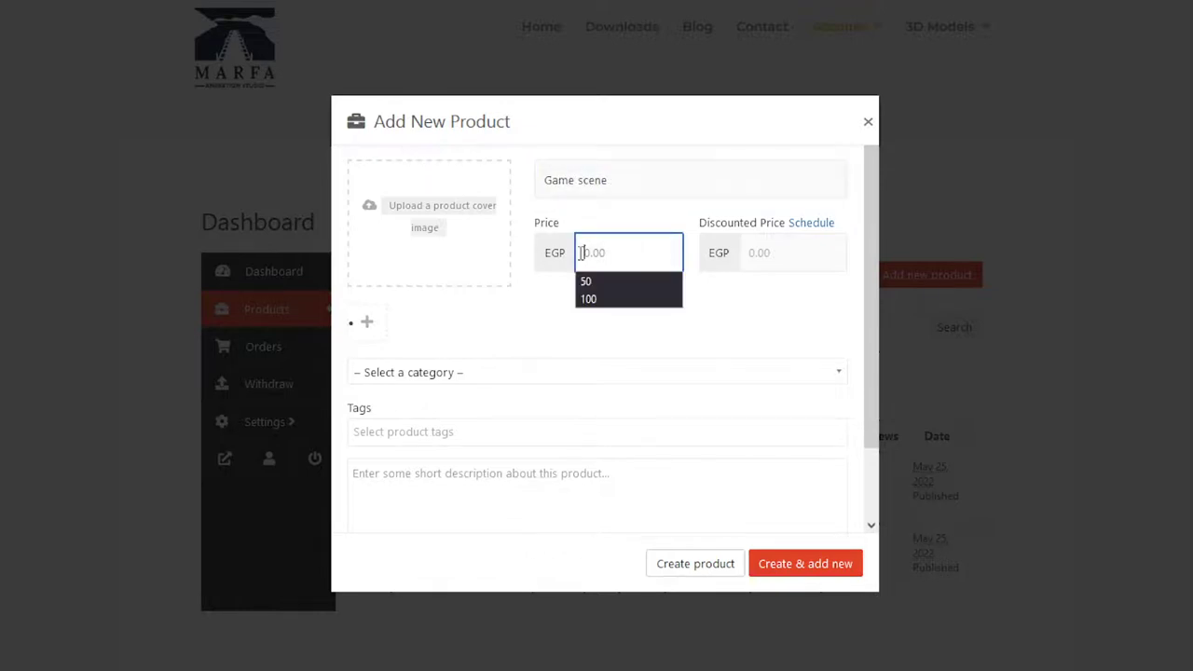
text(60)
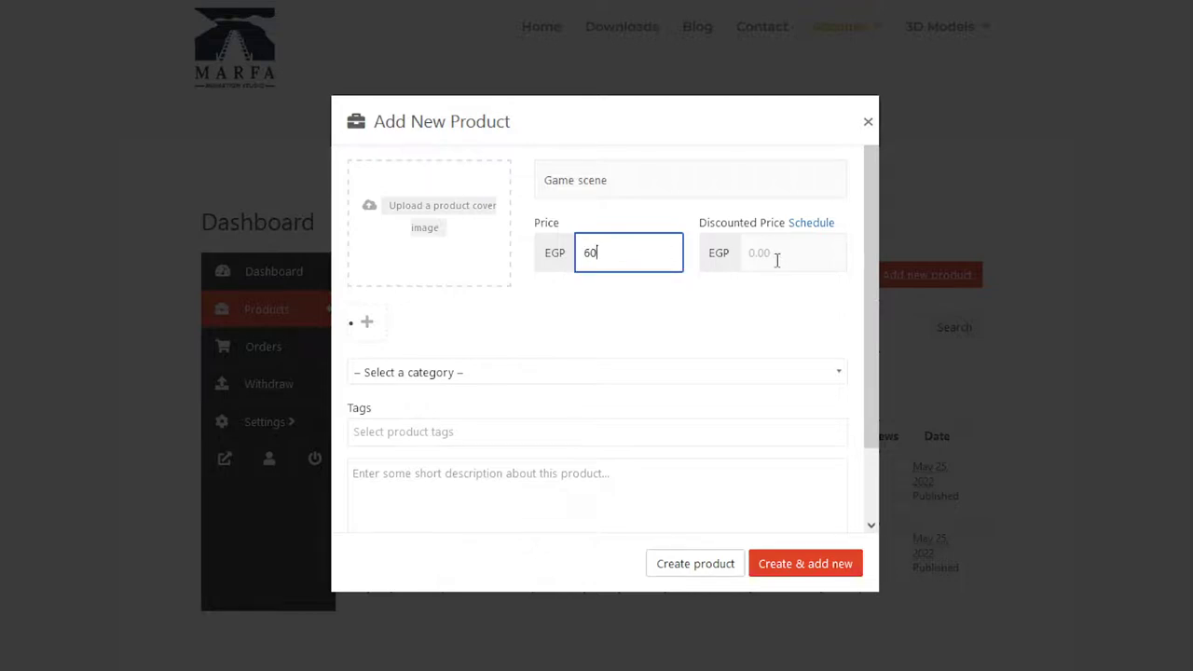
click(757, 253)
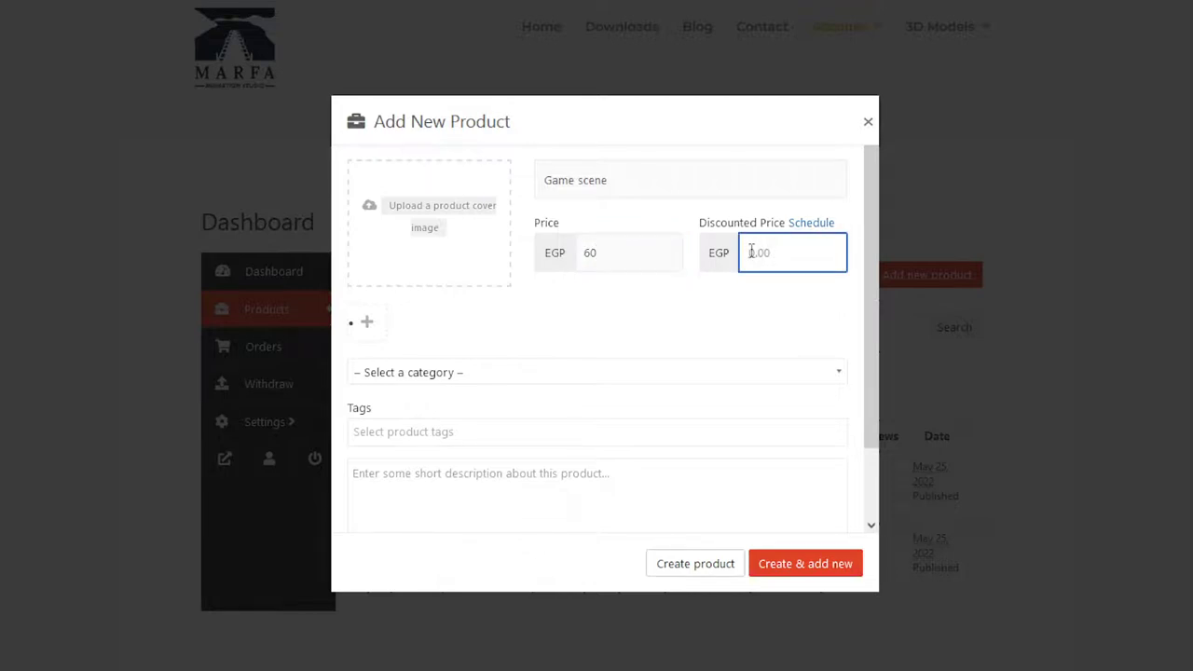
text(45)
- Schedule the discount from 2022-05-20 to 2022-06-20
click(810, 224)
click(592, 305)
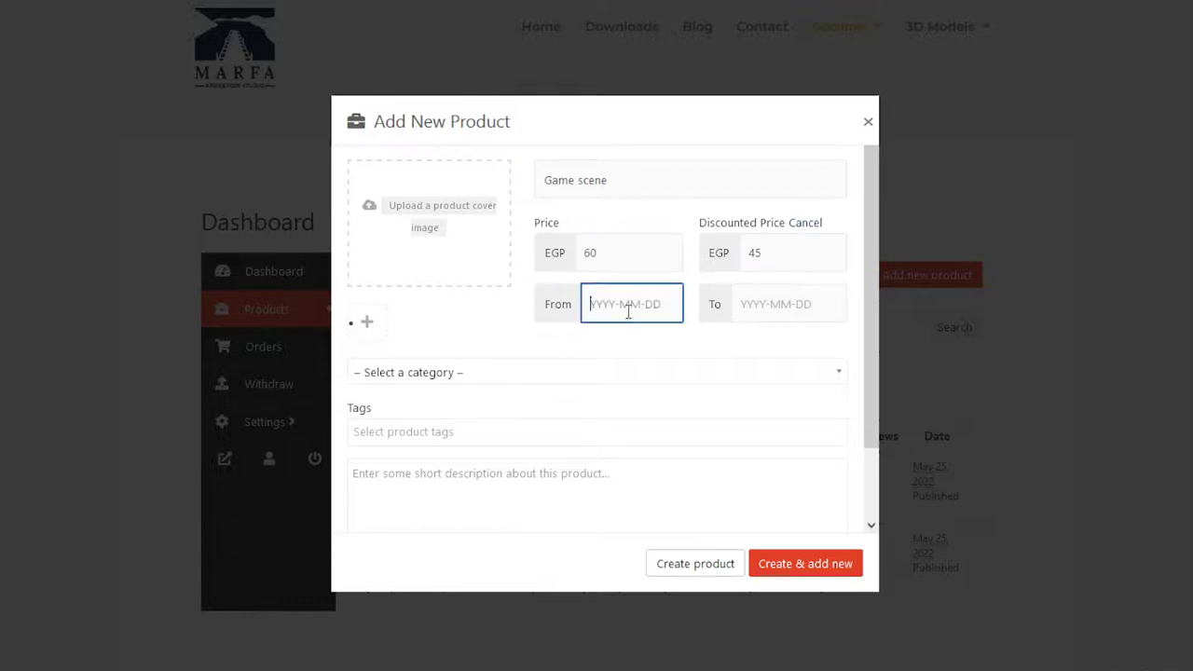
click(574, 315)
click(606, 304)
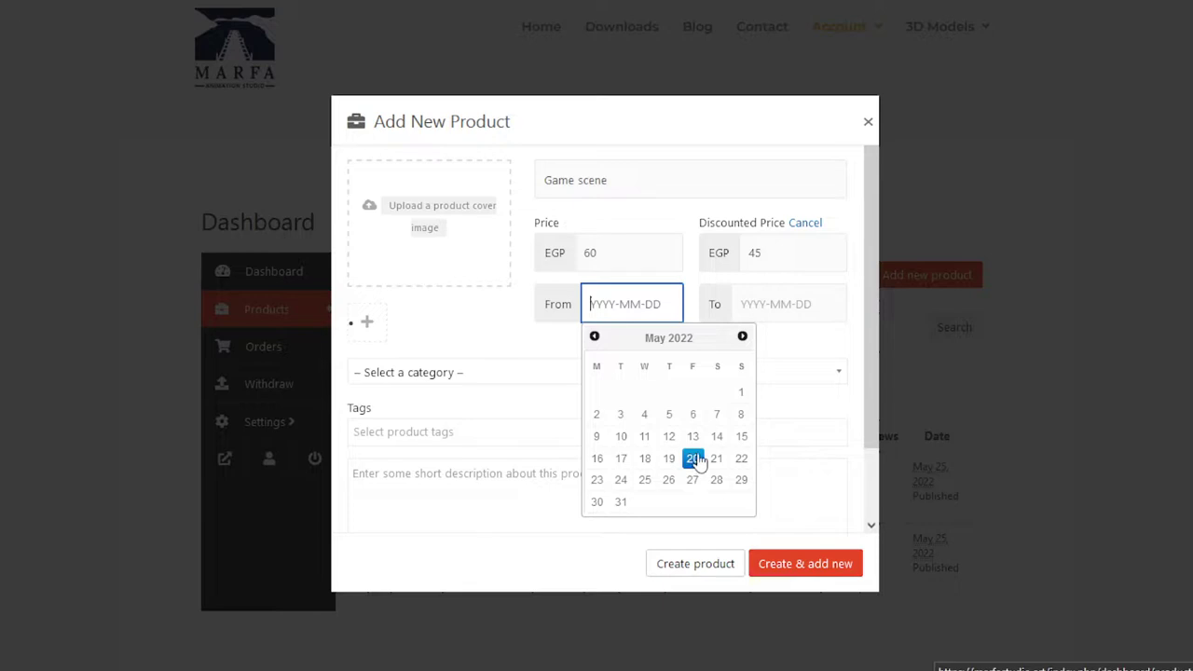
click(694, 461)
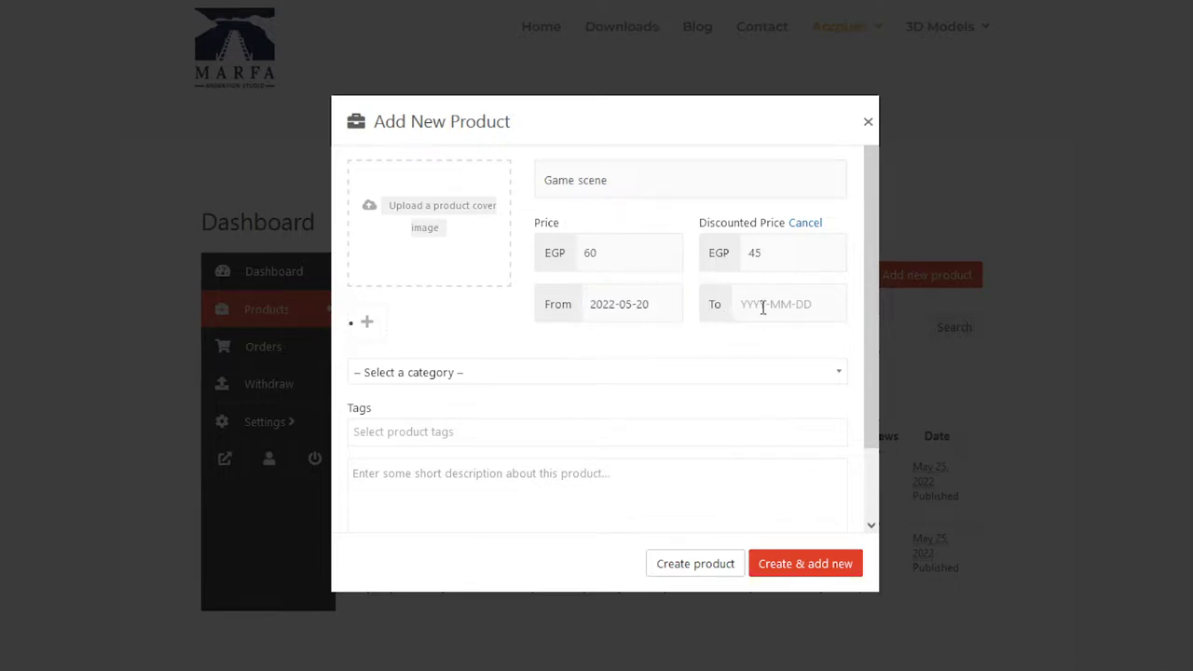
click(763, 307)
click(715, 304)
click(752, 304)
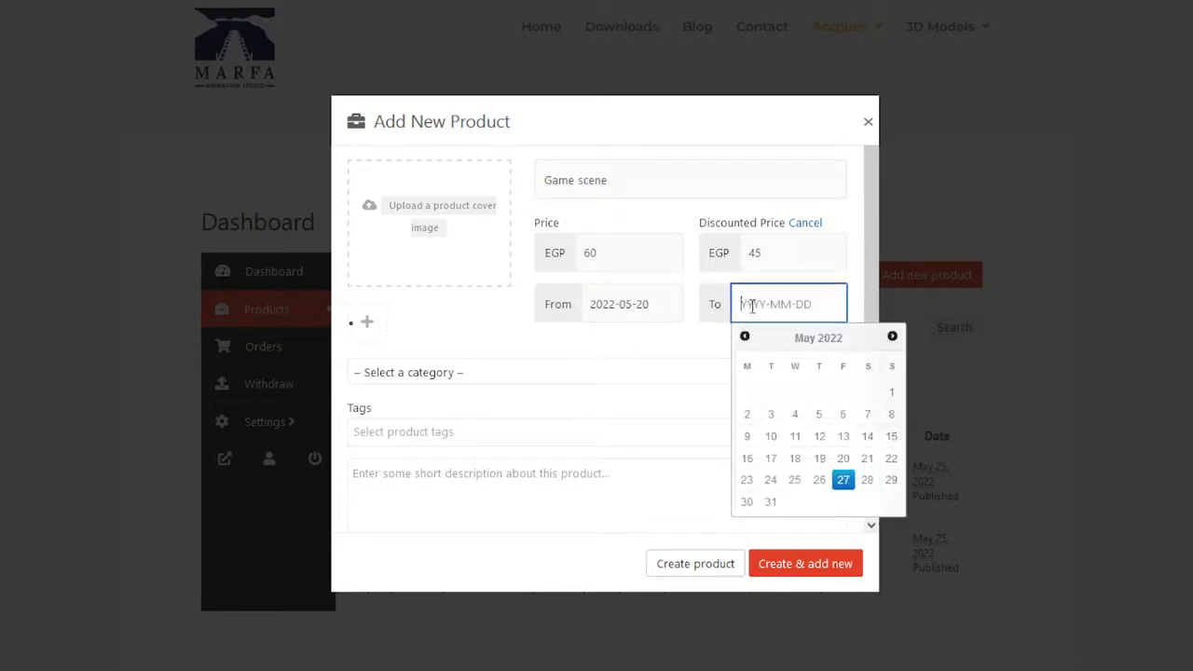
click(892, 336)
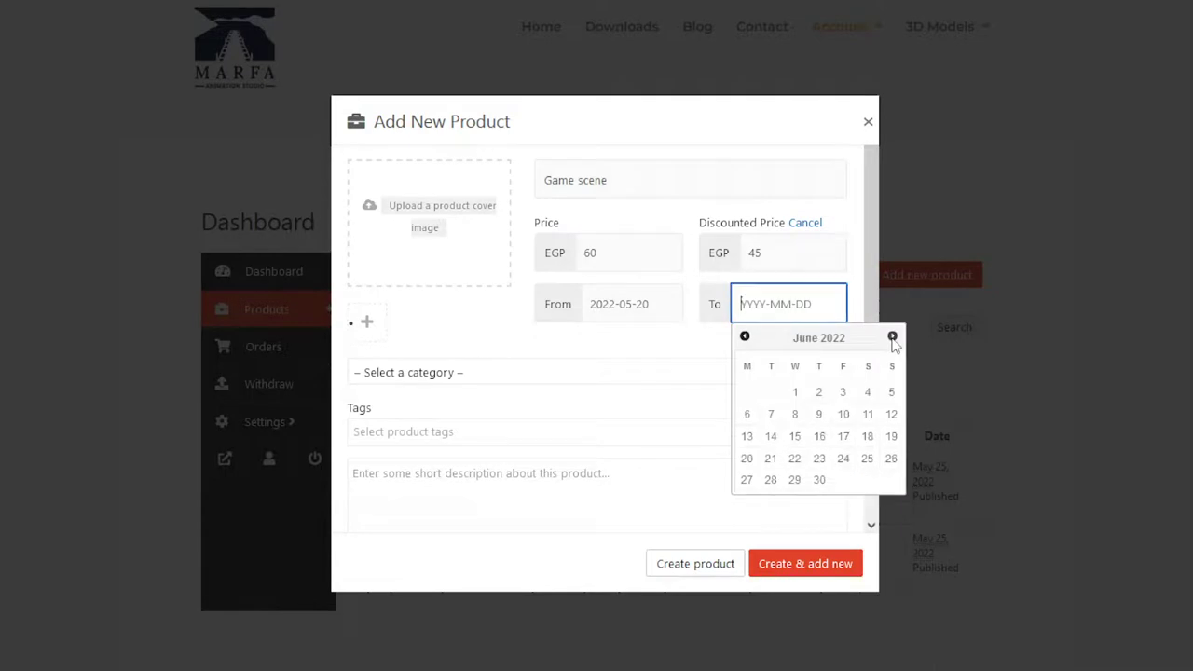
click(747, 459)
- Put the product in the 3D Models category and add the tag 'cars'
click(425, 377)
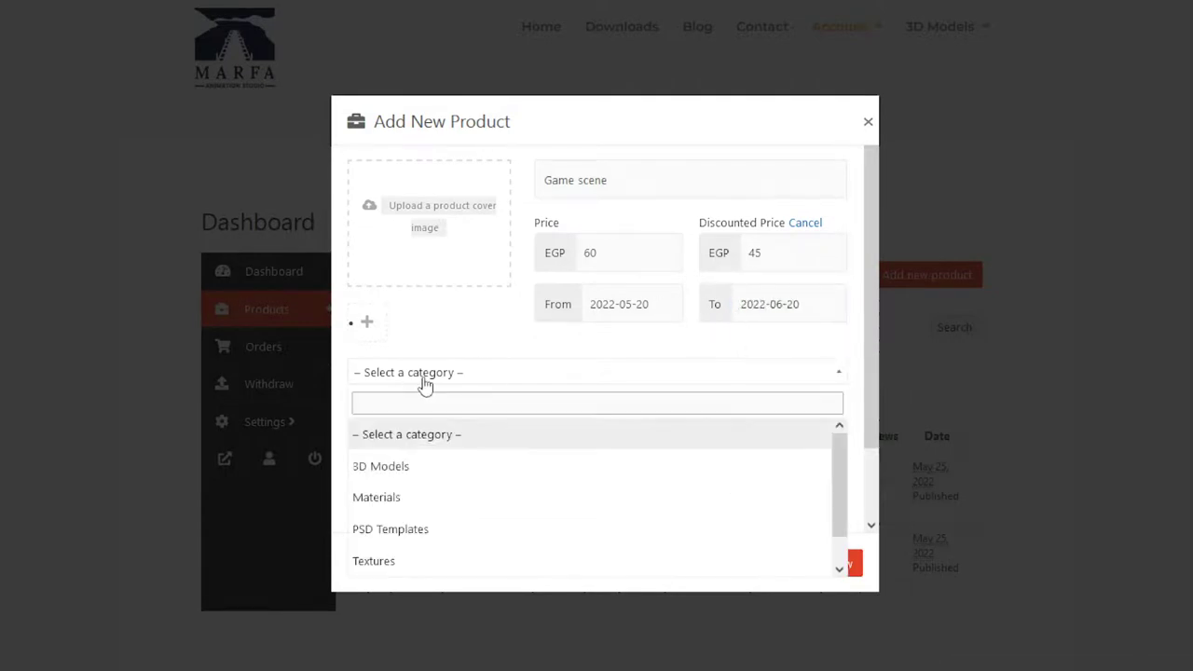
click(406, 471)
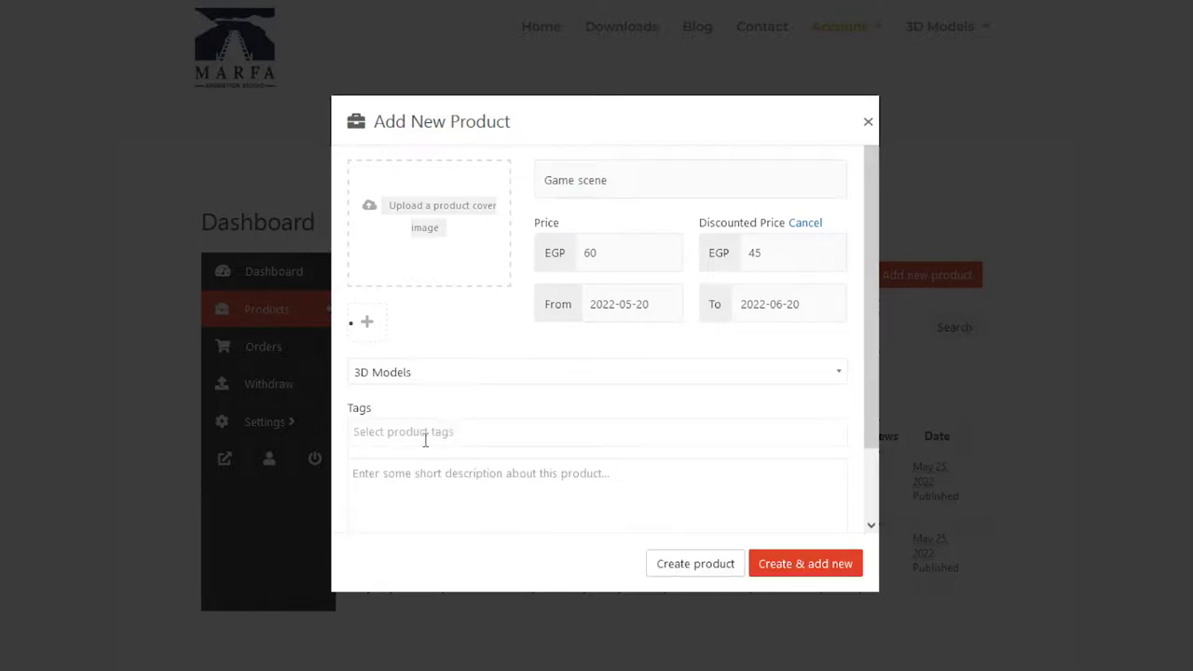
click(465, 426)
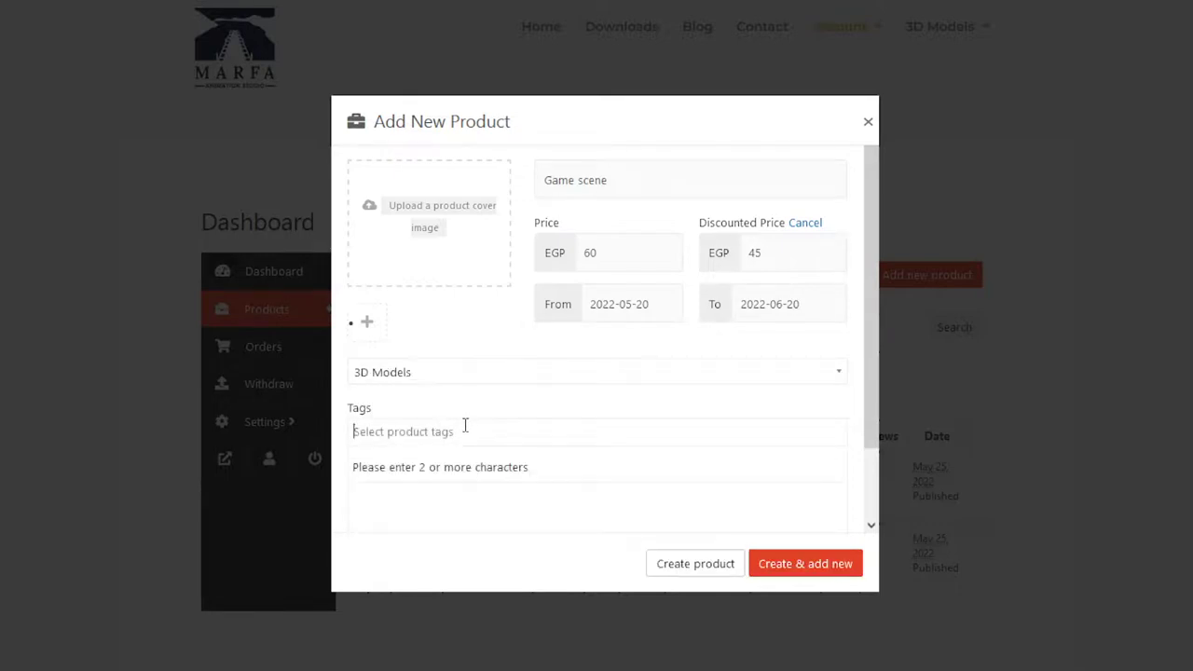
text(3)
key(BackSpace)
text(ca)
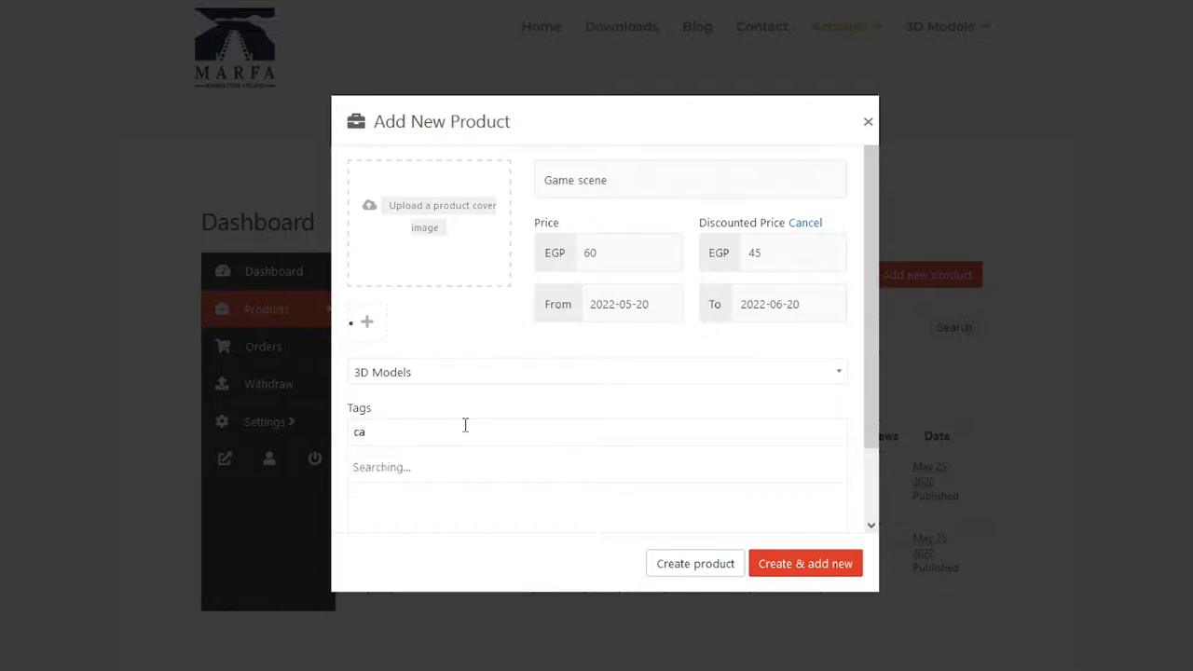
text(r)
click(405, 470)
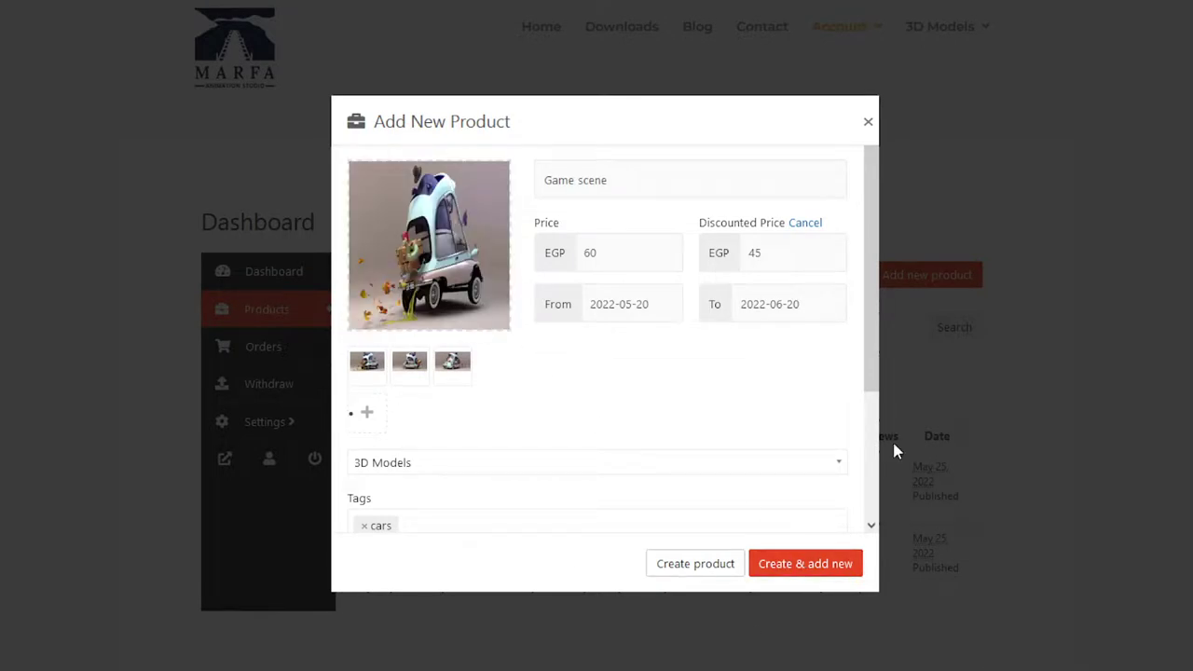
- Write the short description covering game engines, 30k polygons and fbx/obj formats
scroll(867, 432, down, 2)
click(513, 422)
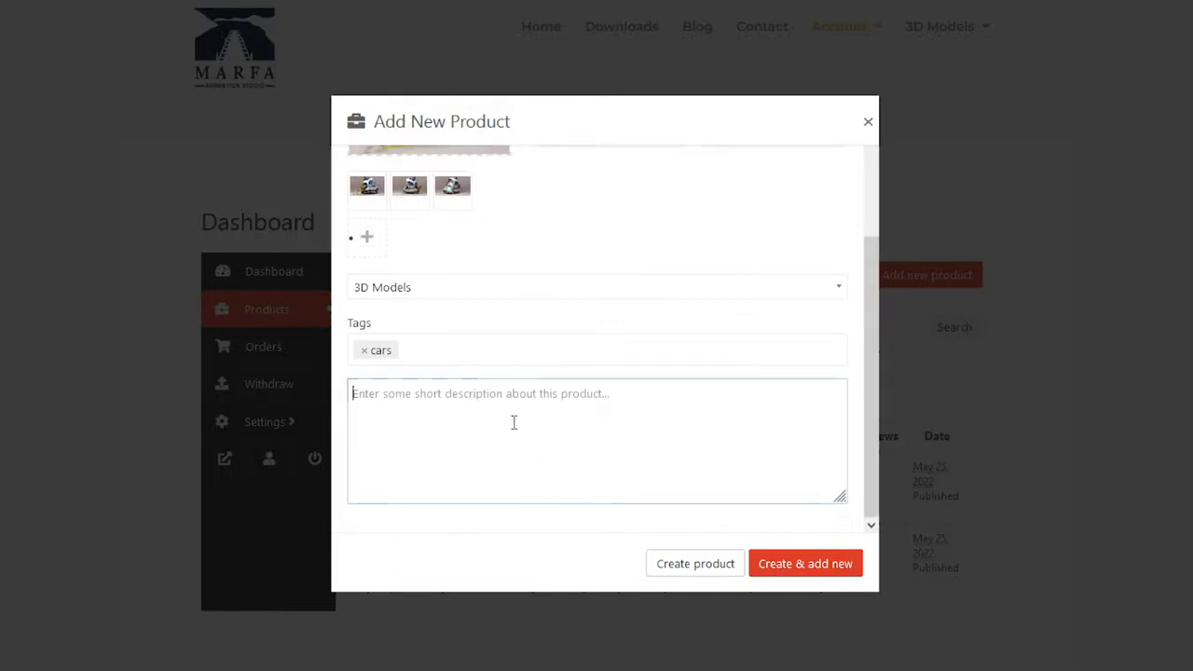
text(this is sc)
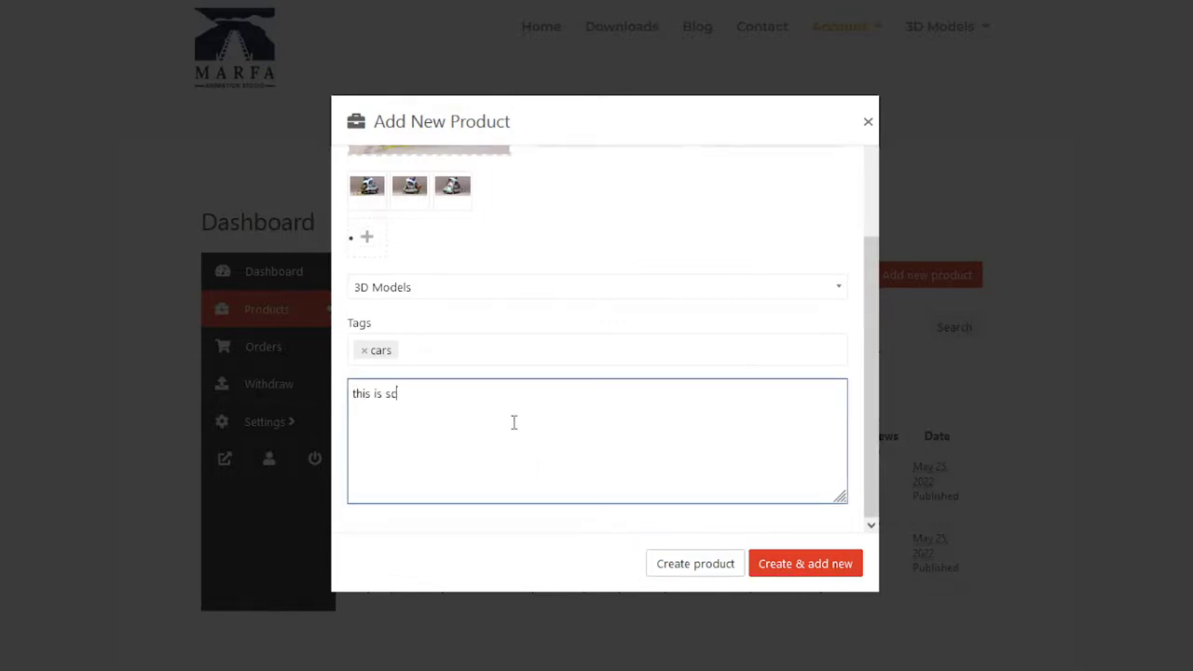
text(ame )
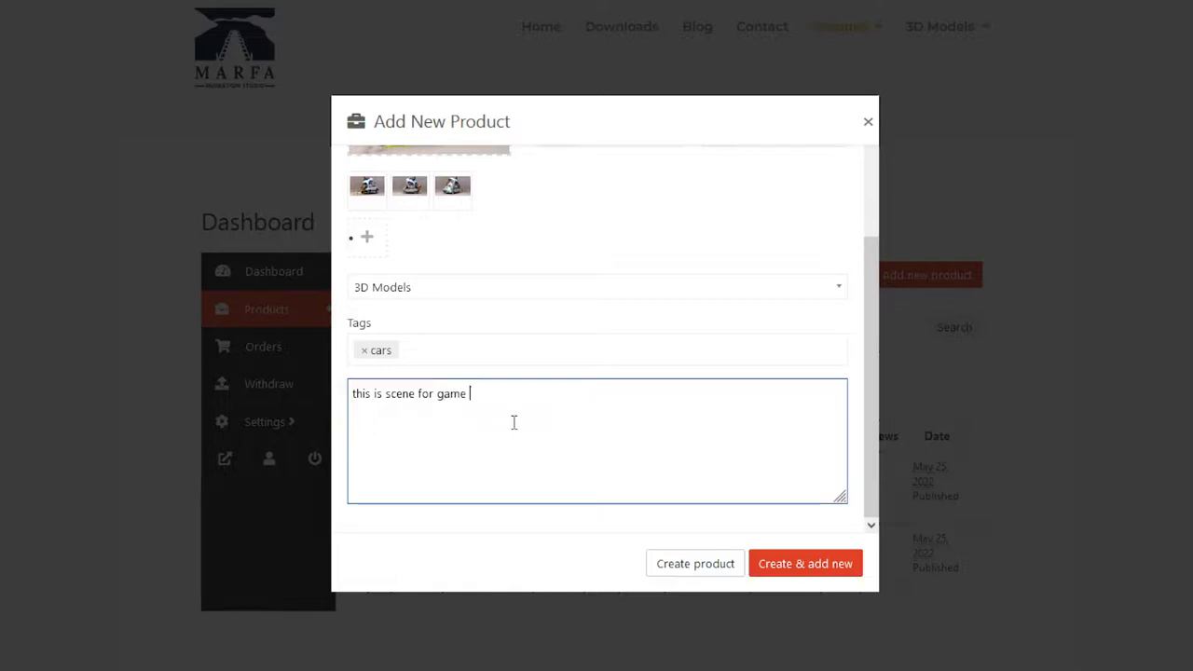
text((ready)
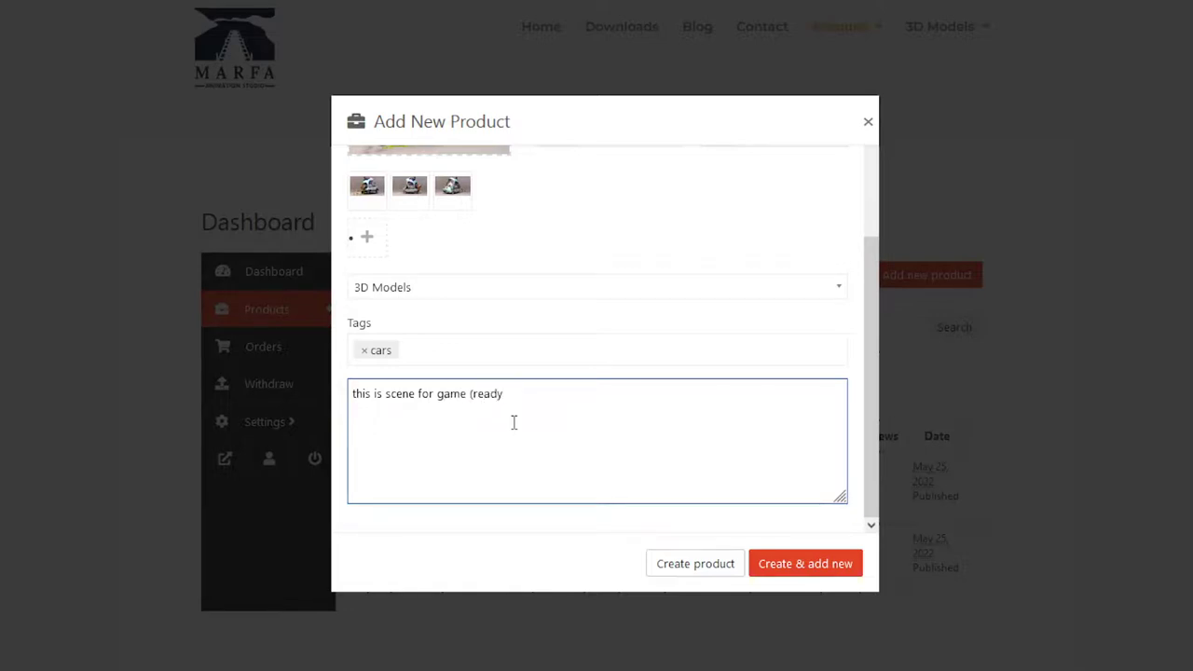
text( for game engi)
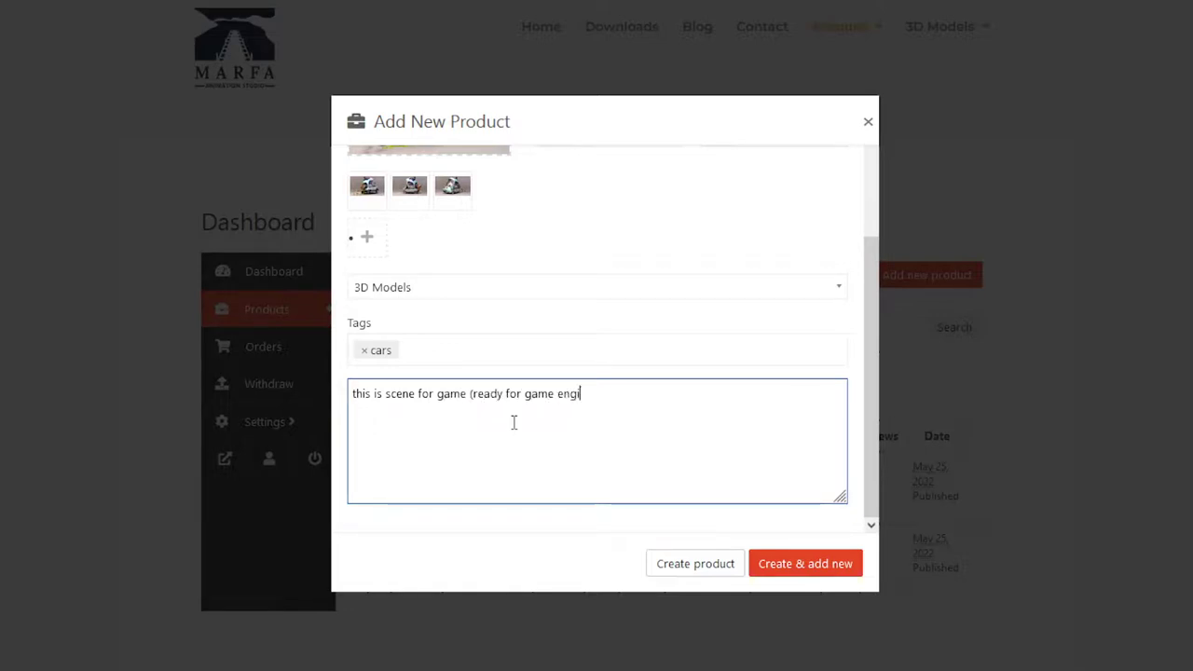
text(nes such)
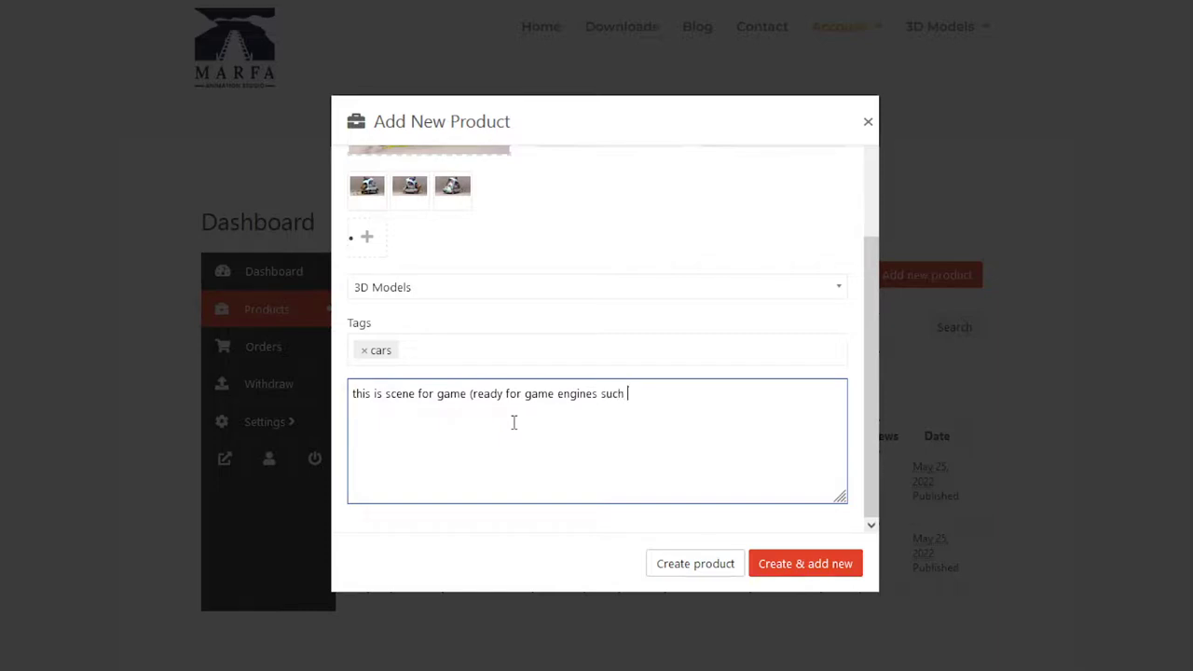
text(eal engine or unity)
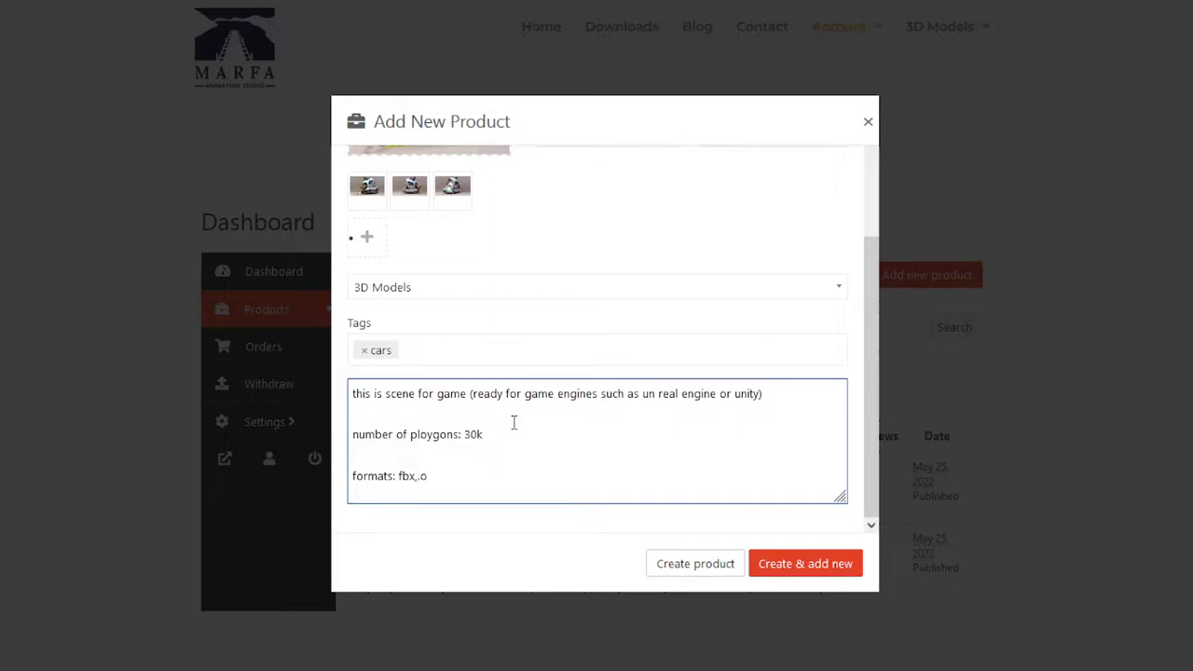
text(bj)
key(Return)
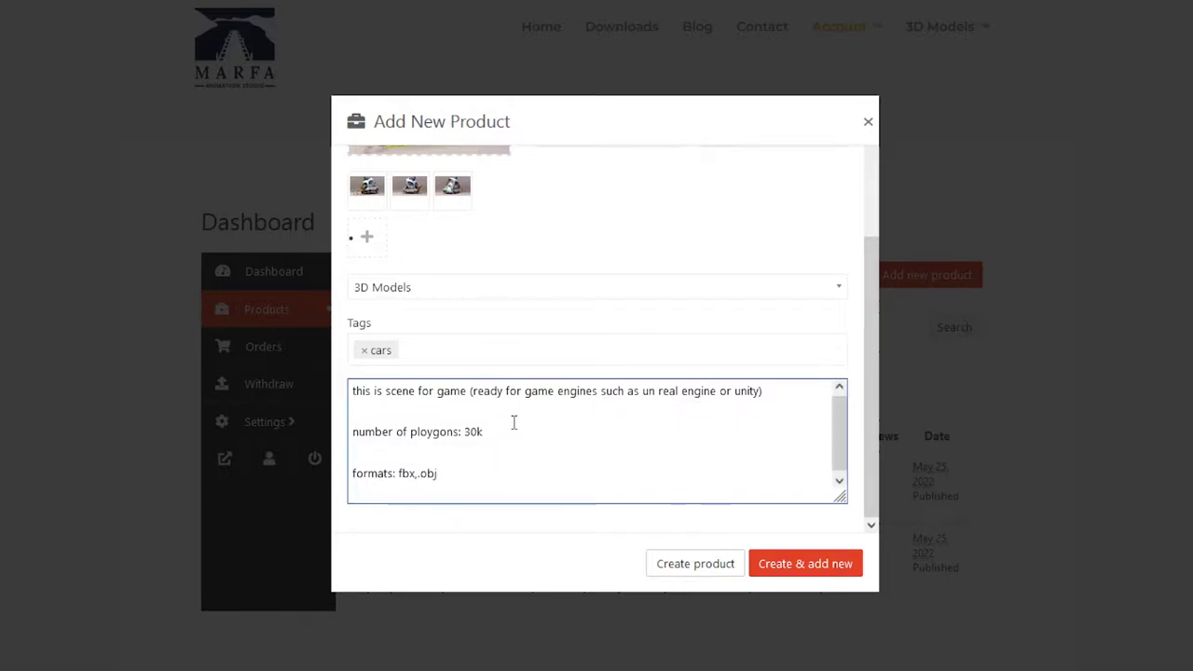
key(Return)
text(te)
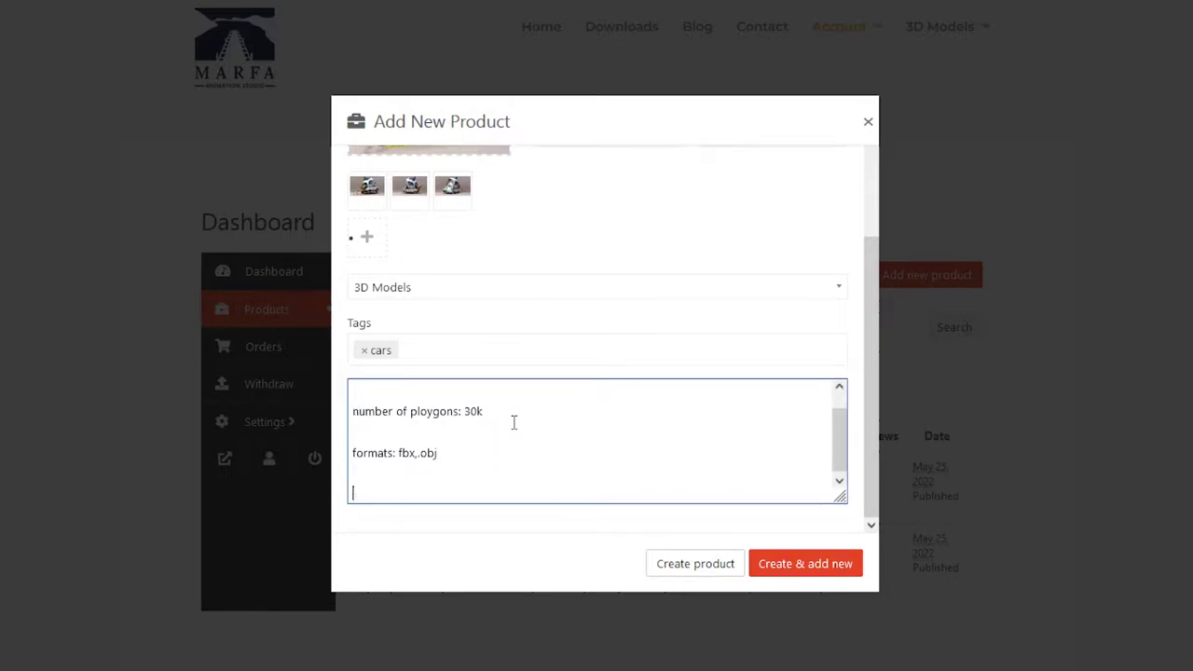
text(links: ..........)
- Create the product and close the form, leaving it Pending Review at 45,00 EGP
click(798, 565)
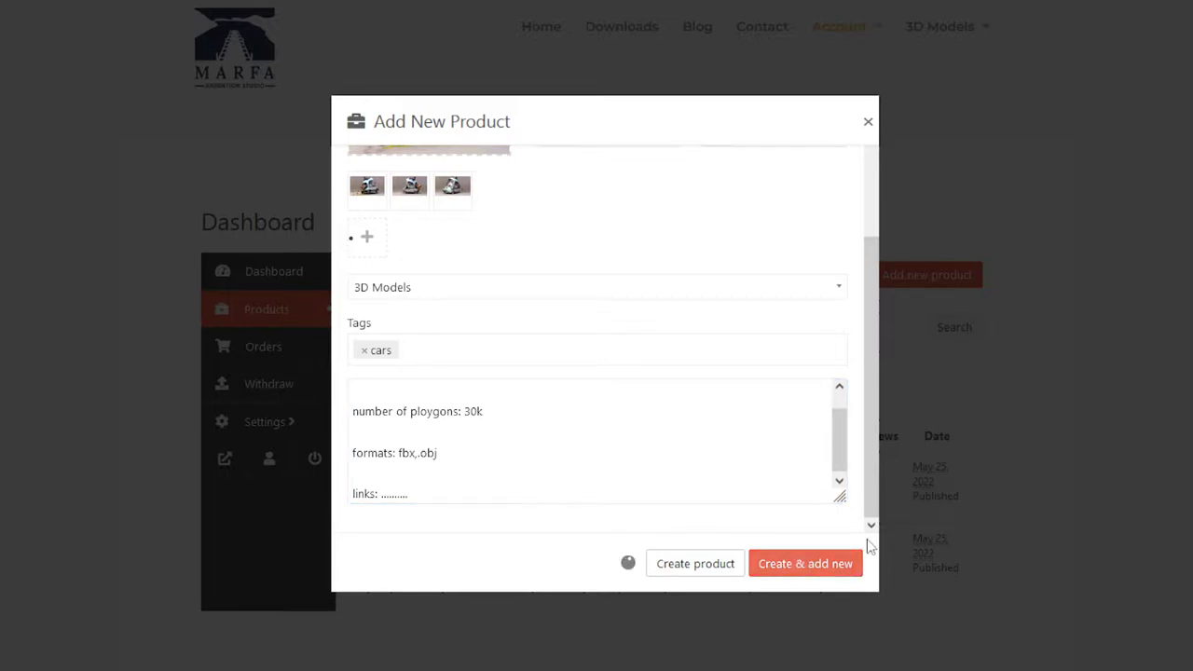
scroll(873, 426, down, 2)
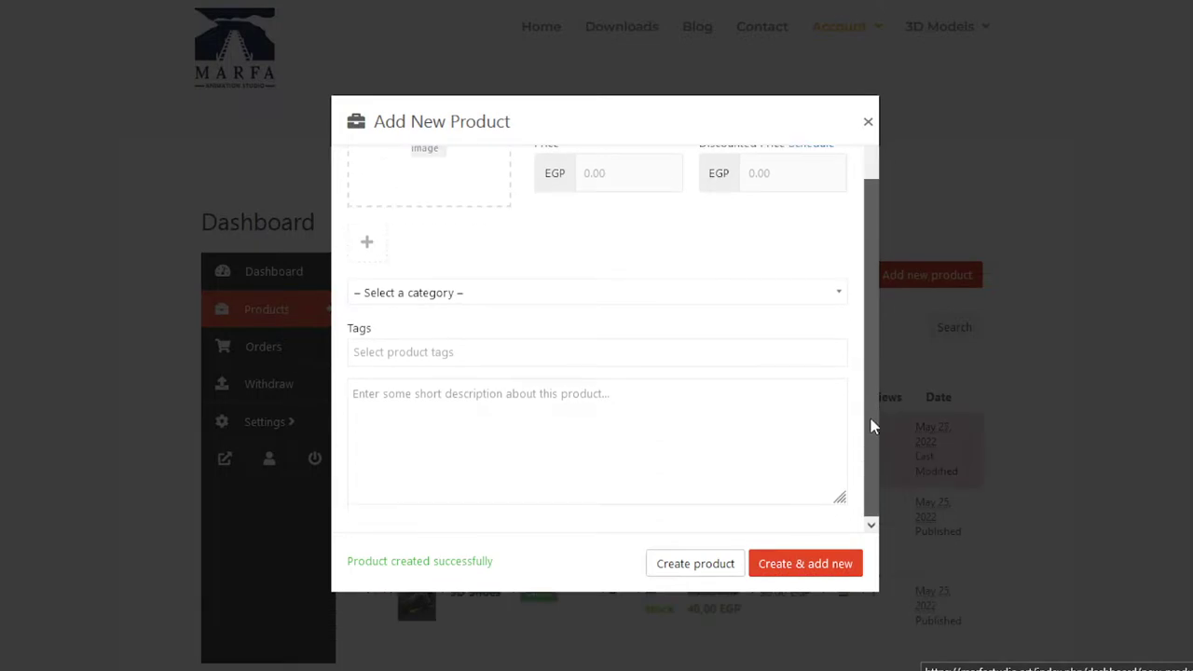
click(865, 123)
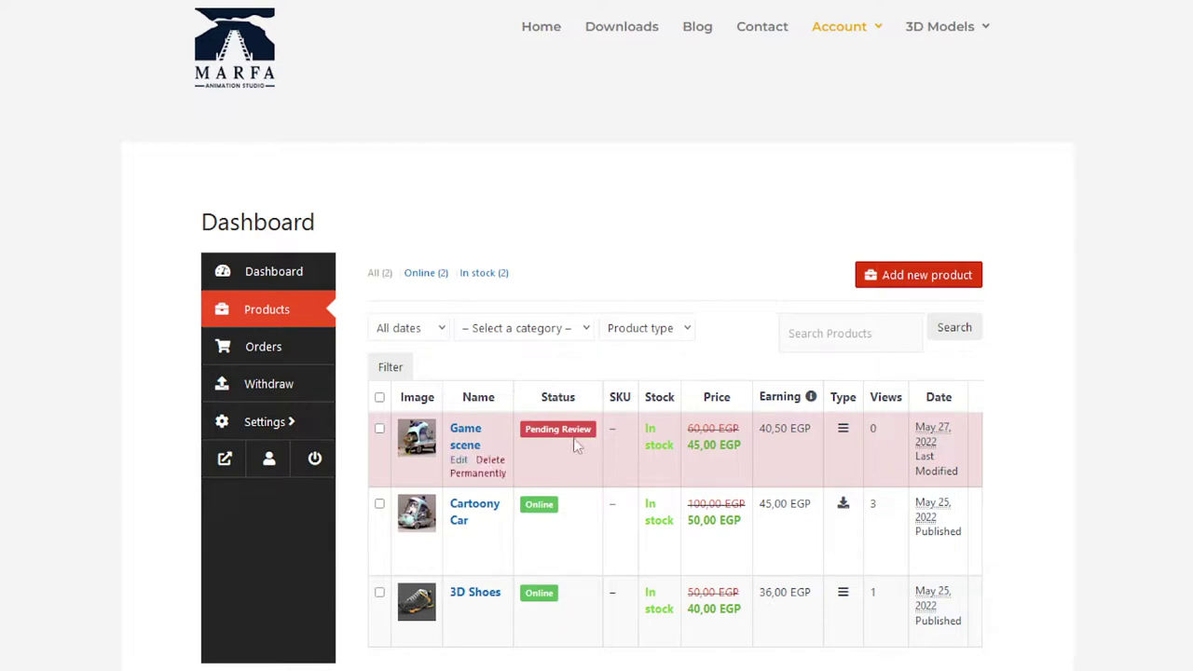
- Edit Game scene, mark it Downloadable, and scroll to its Downloadable Options
click(460, 461)
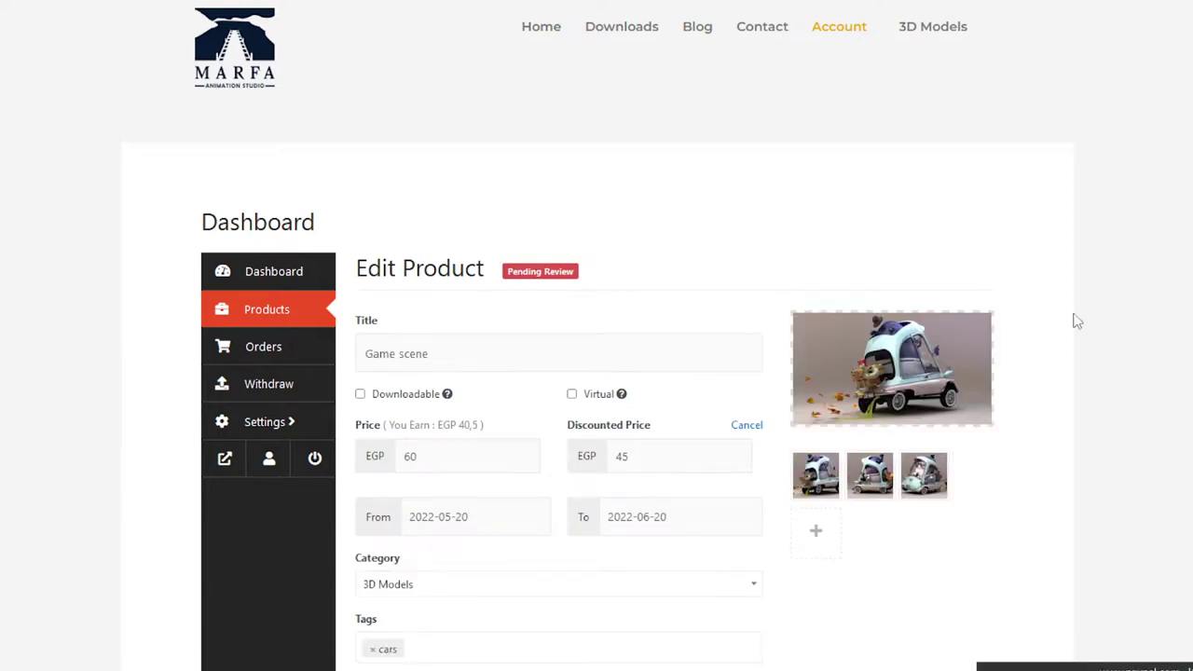
scroll(1179, 345, down, 4)
scroll(1182, 313, up, 1)
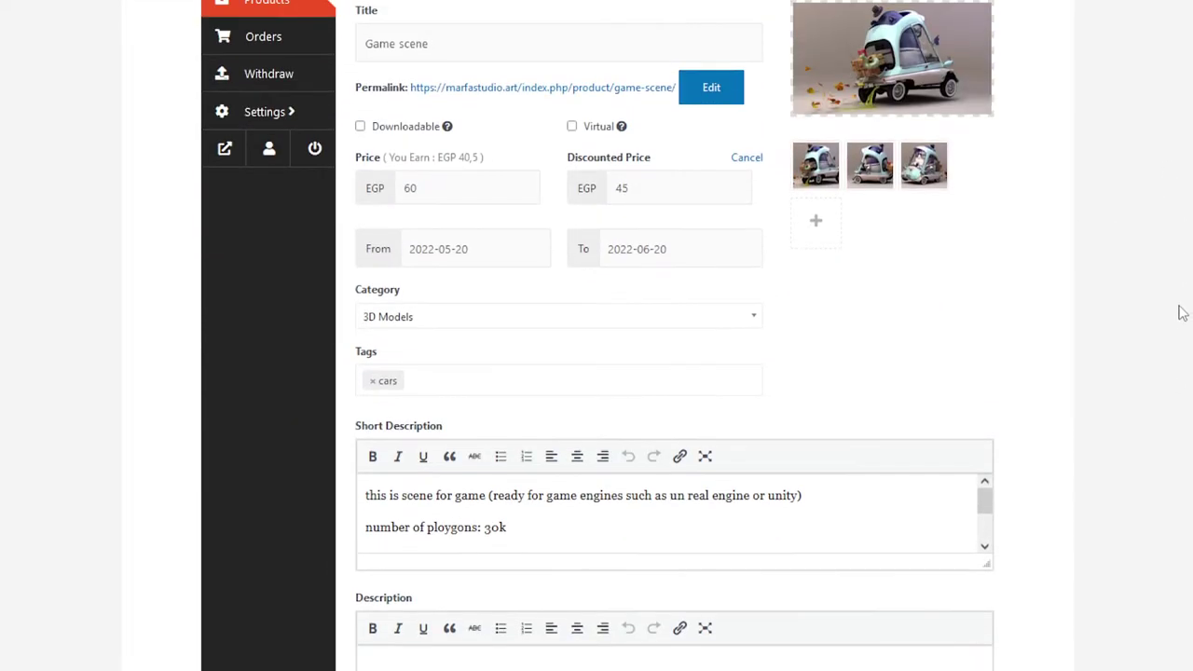
scroll(1174, 261, up, 3)
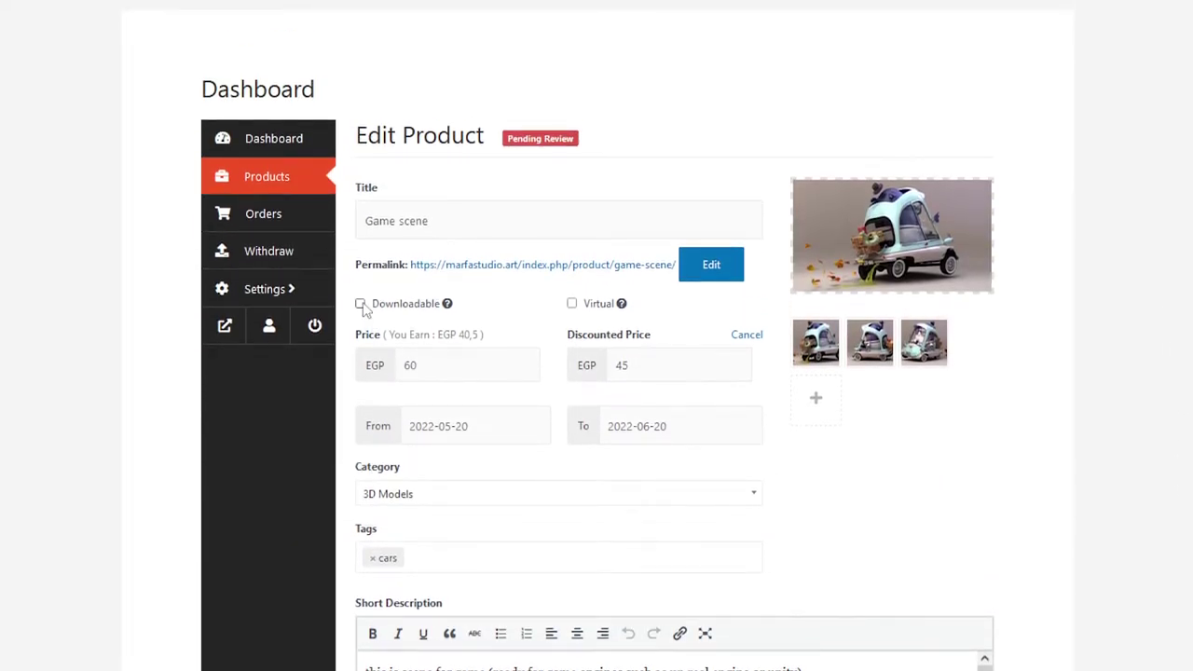
click(362, 305)
click(362, 306)
click(572, 305)
click(361, 304)
scroll(1153, 220, down, 7)
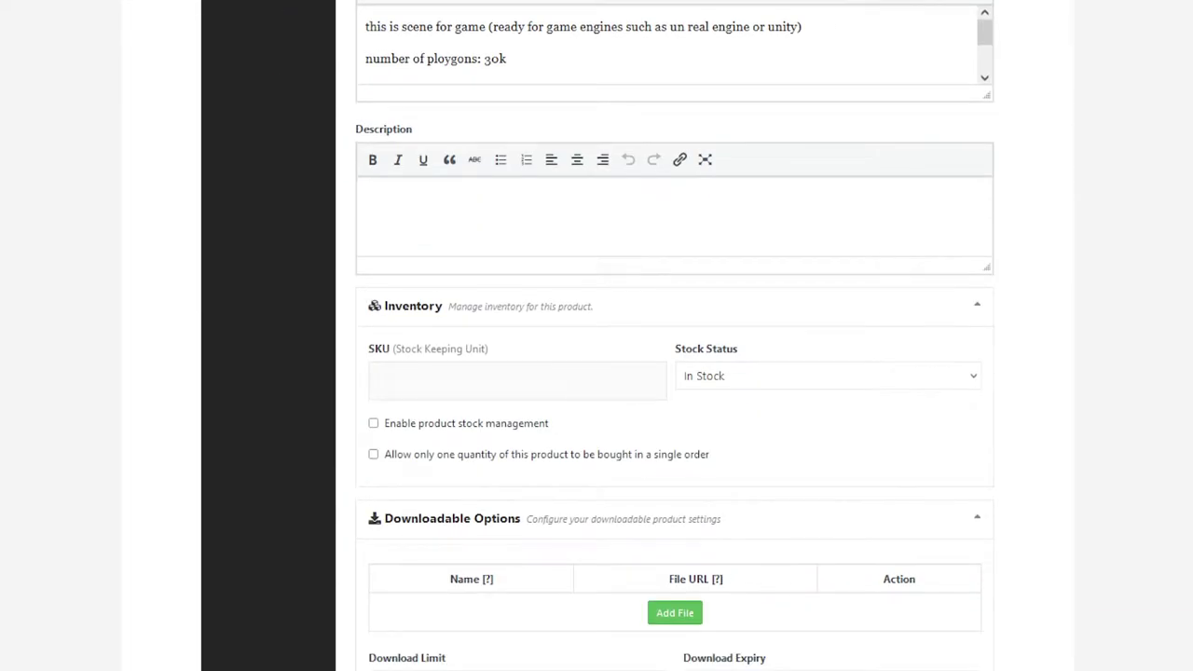
scroll(657, 353, down, 4)
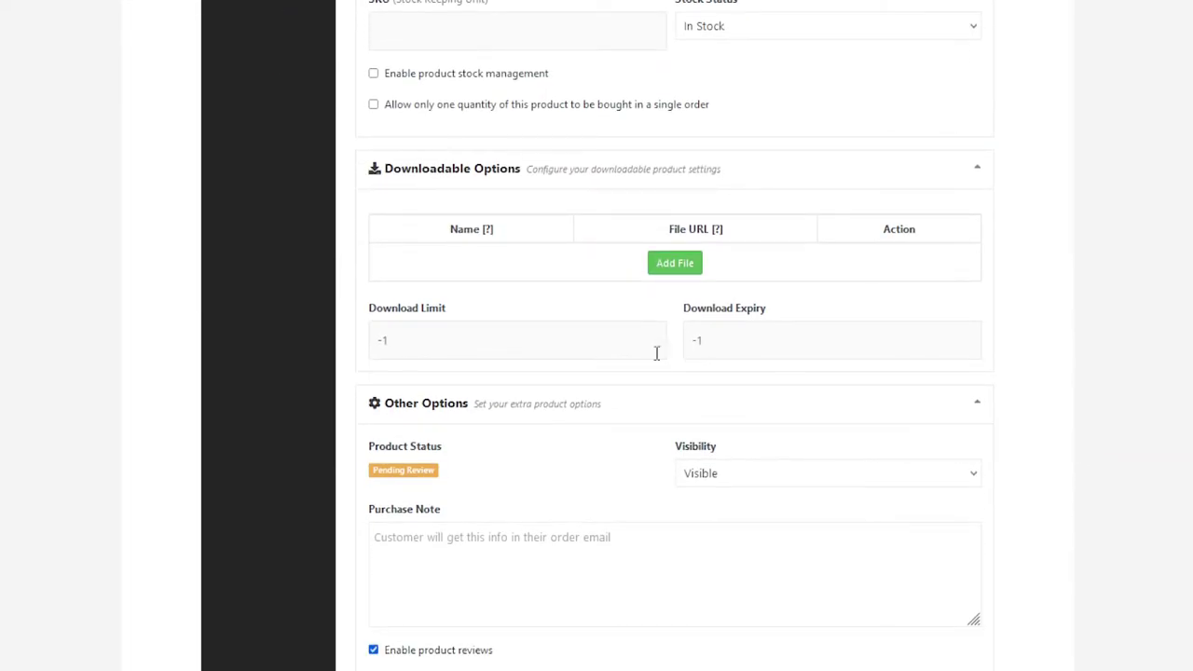
- Add a download file row named 'game scene', leaving its File URL empty
click(692, 268)
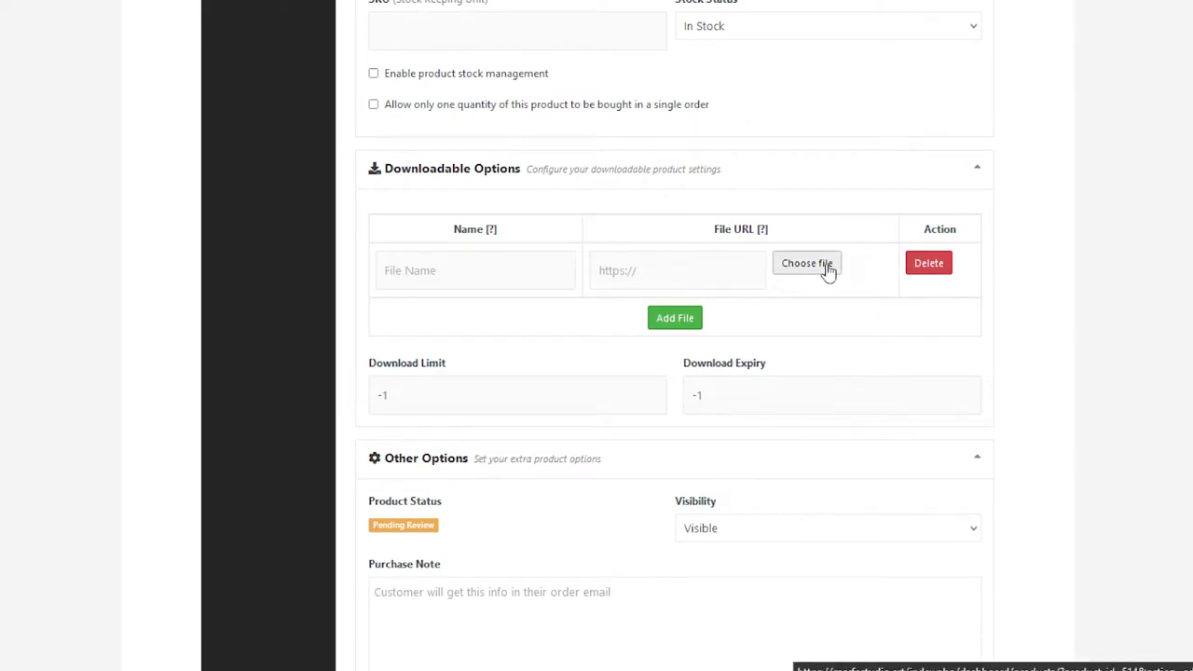
click(476, 267)
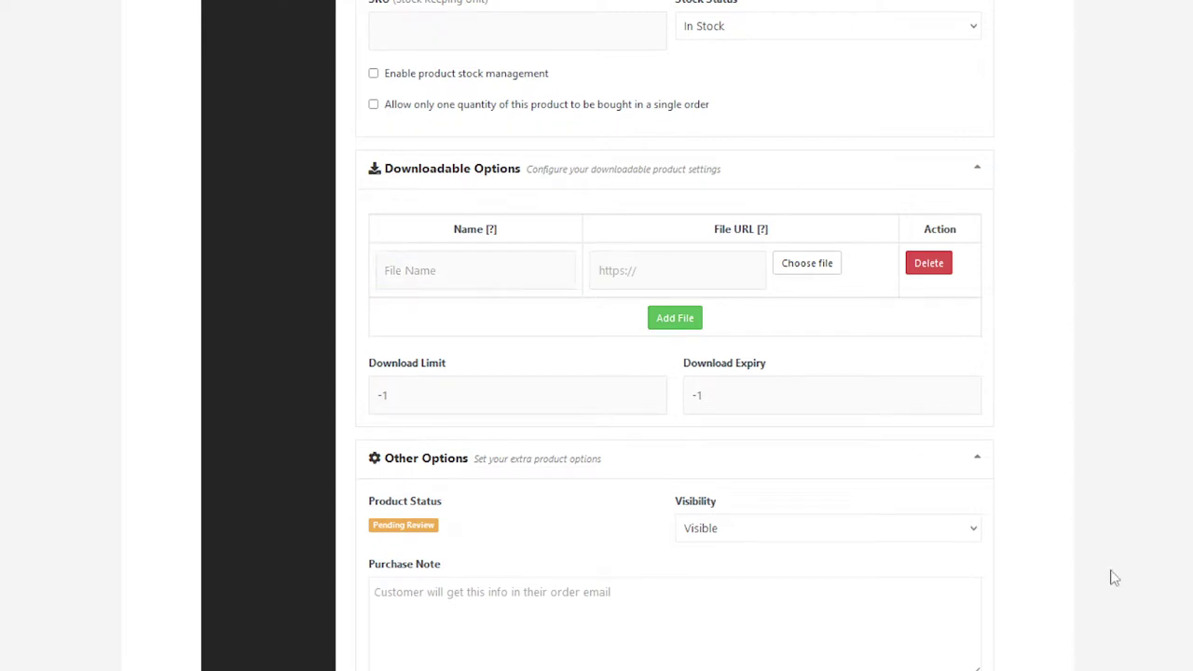
click(484, 266)
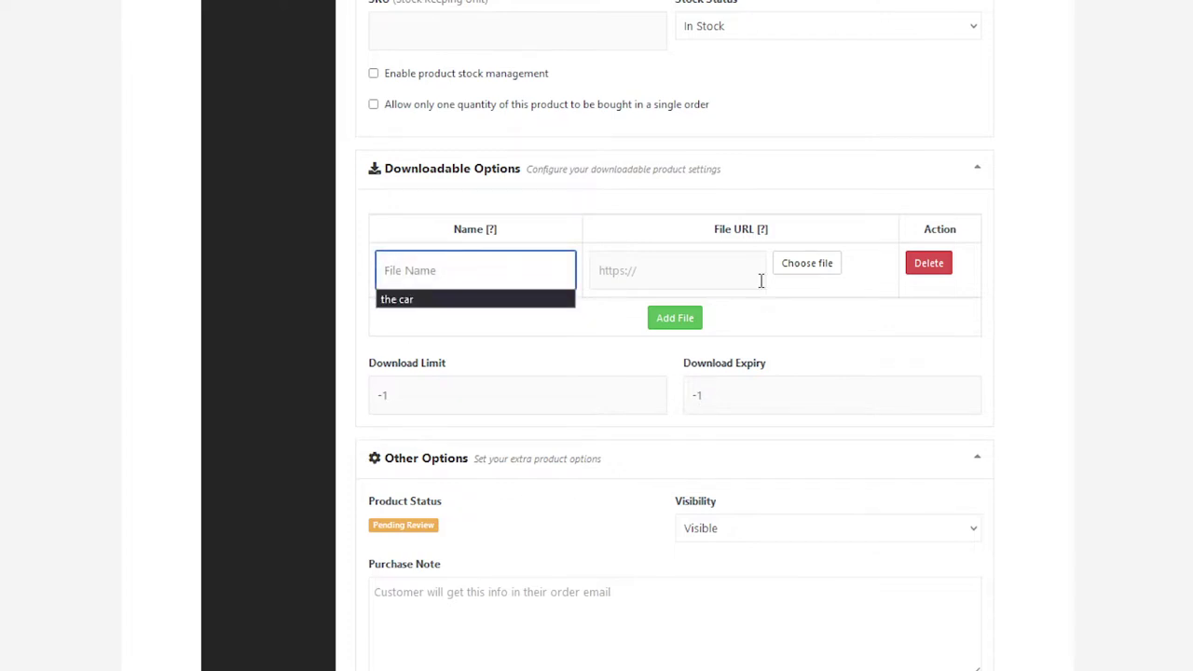
click(467, 271)
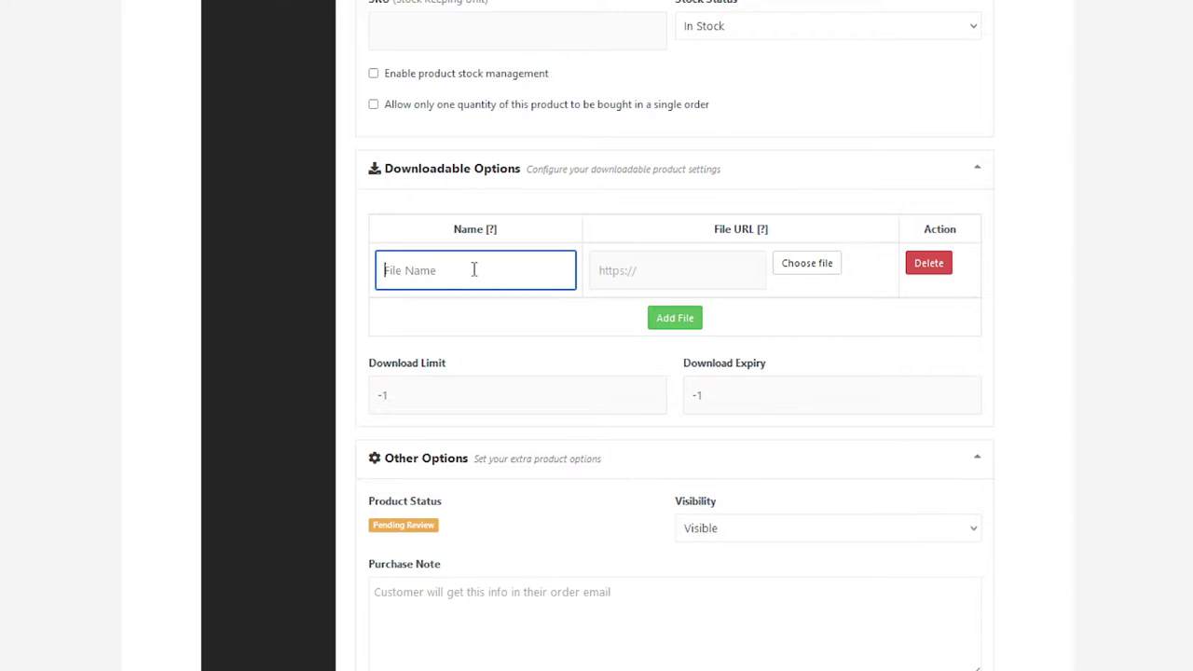
text(game sce)
text(ne)
click(709, 271)
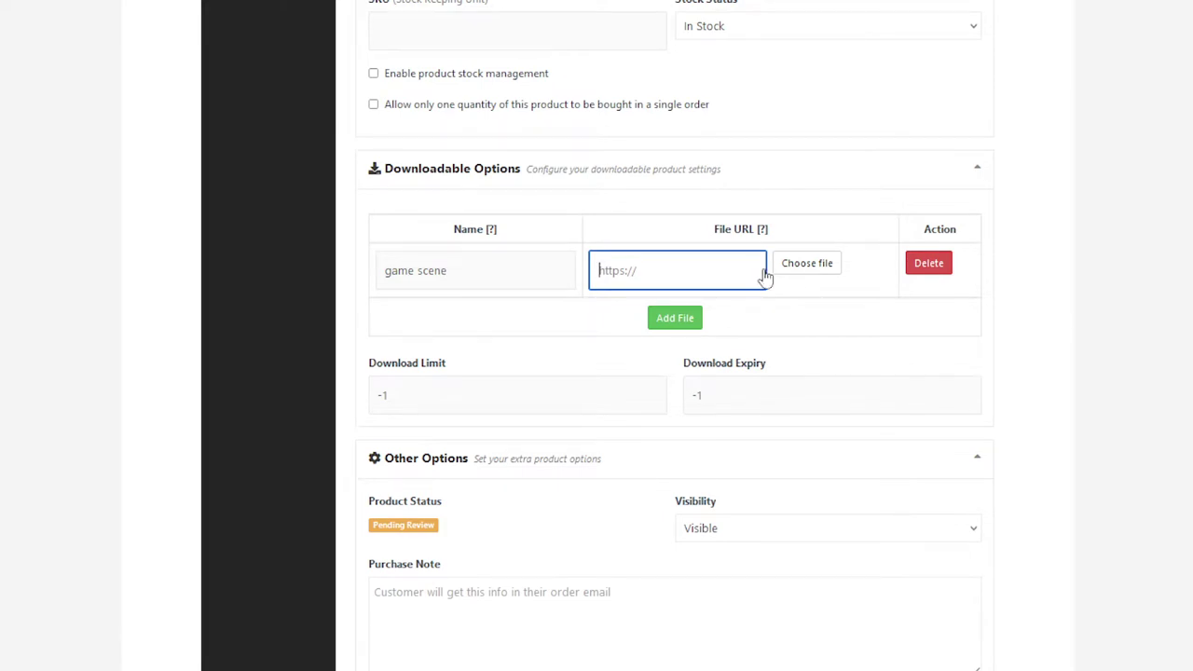
scroll(673, 336, up, 5)
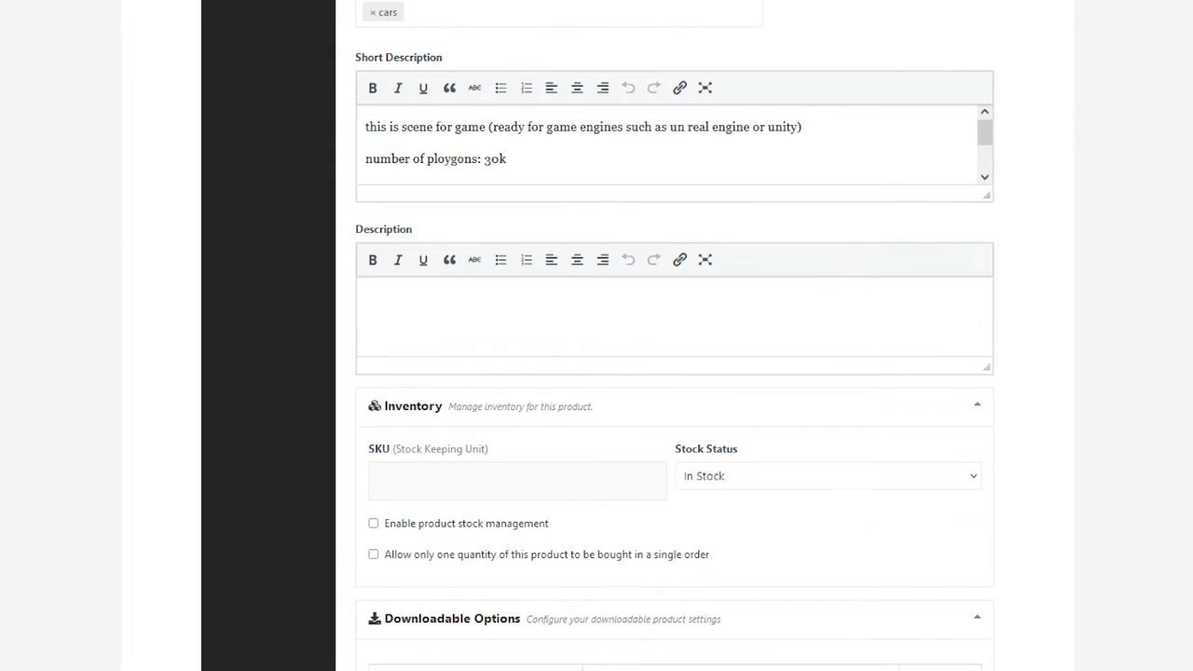
scroll(674, 336, down, 5)
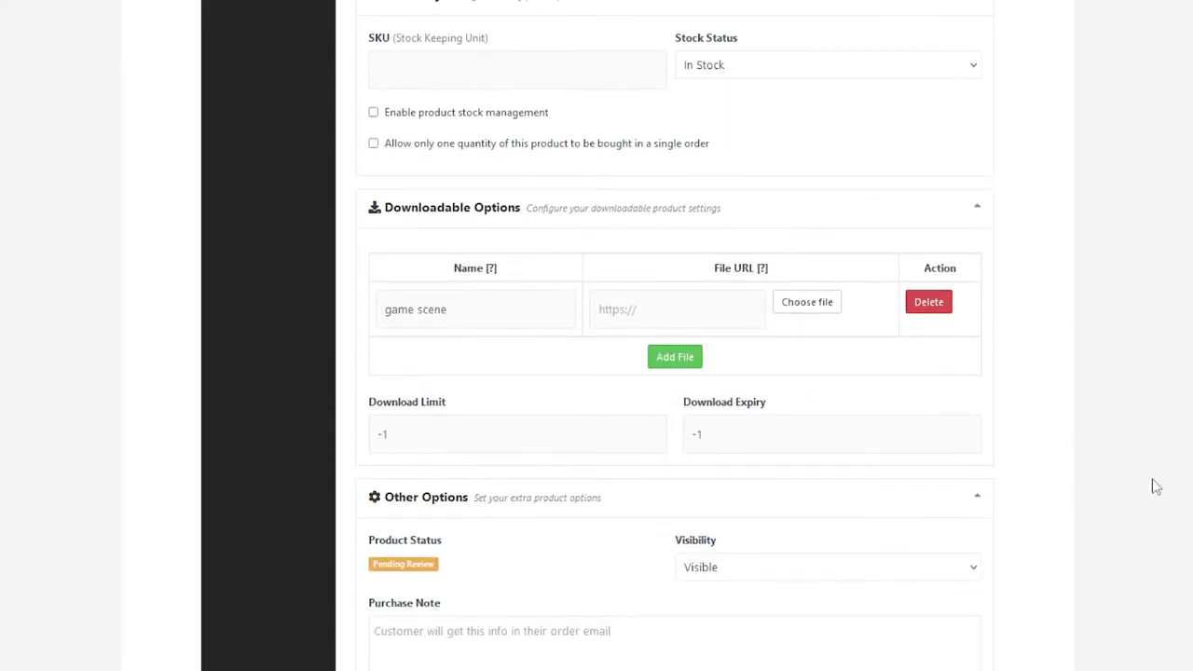
- Switch to Dropbox to copy the view-only share link for file.zip
click(689, 20)
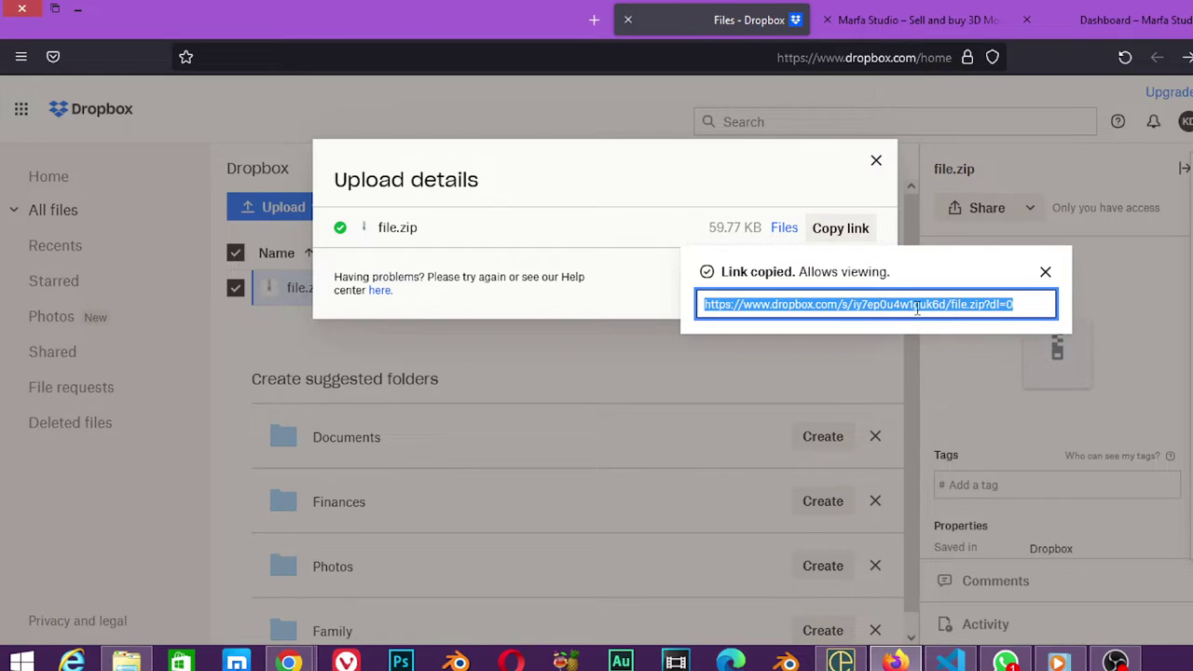
- Paste the Dropbox link as the File URL, rewriting it to dl.dropboxusercontent.com
click(1097, 18)
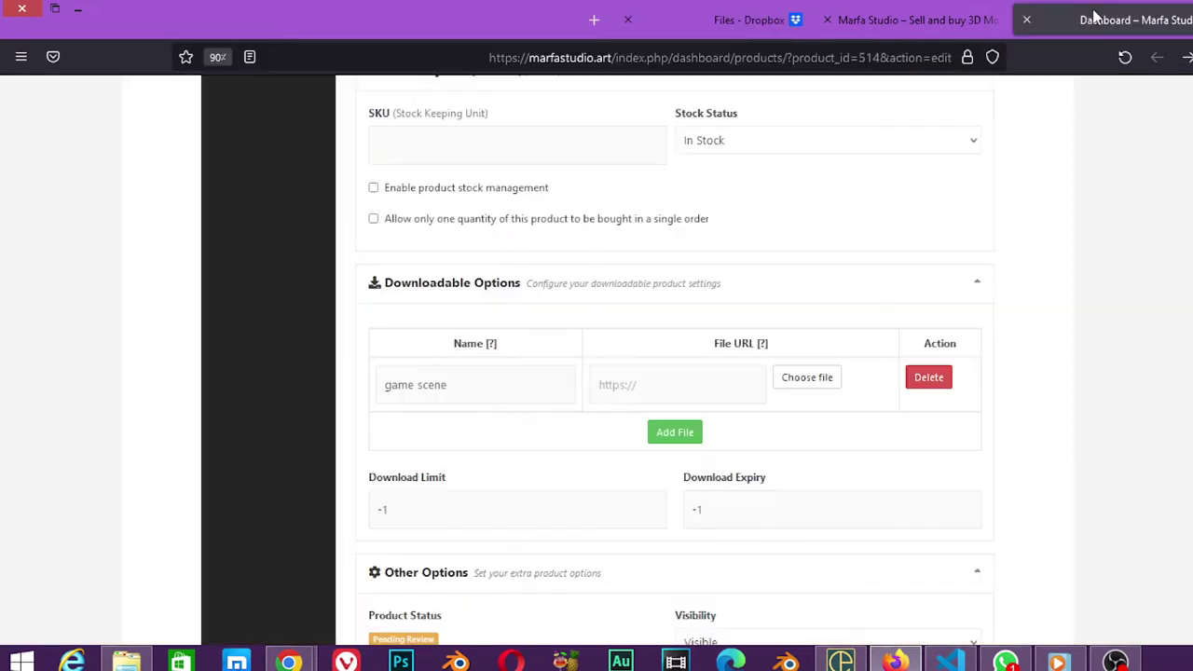
click(681, 386)
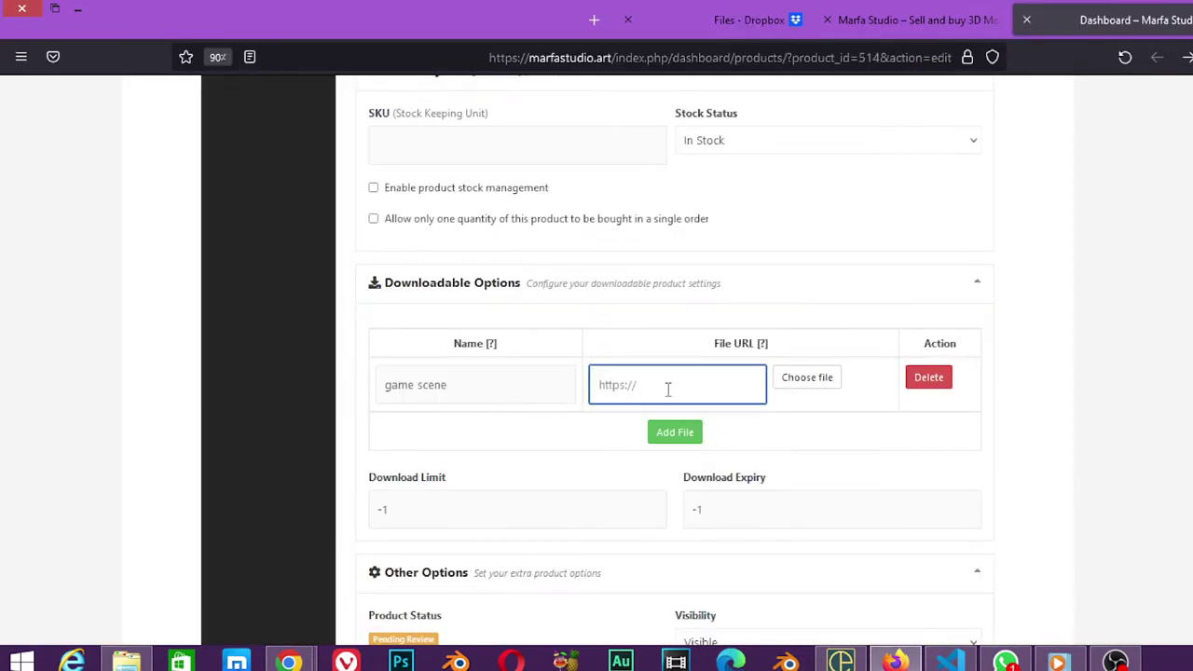
key(ctrl+v)
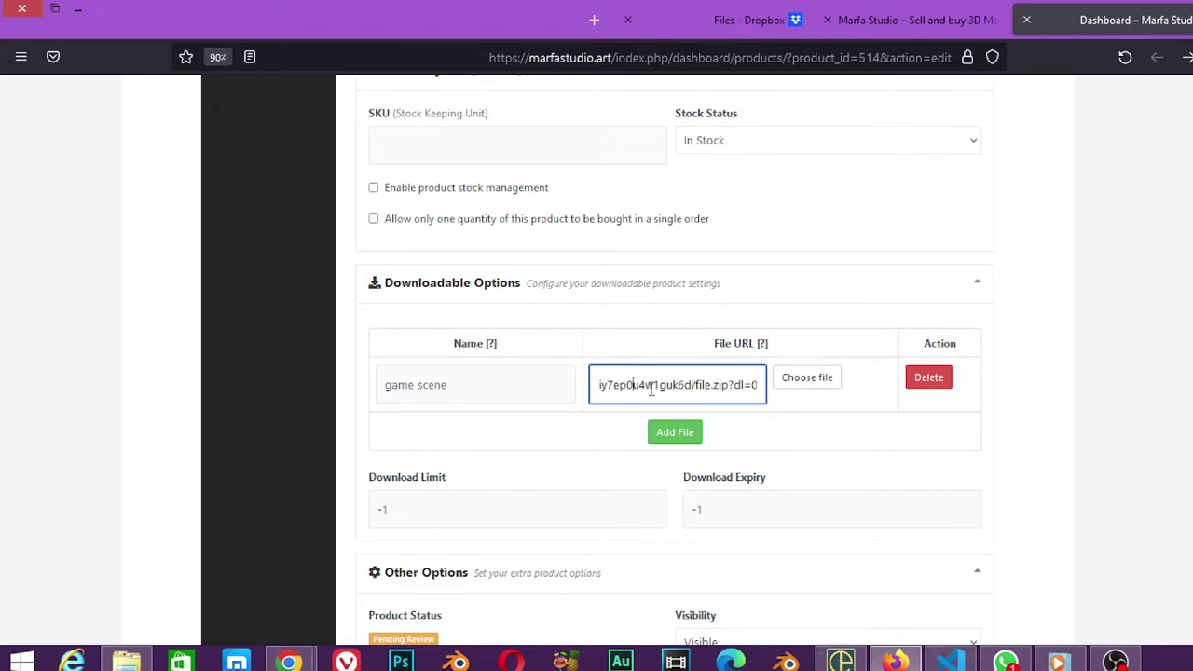
key(Left)
key(Left)
key(Left)
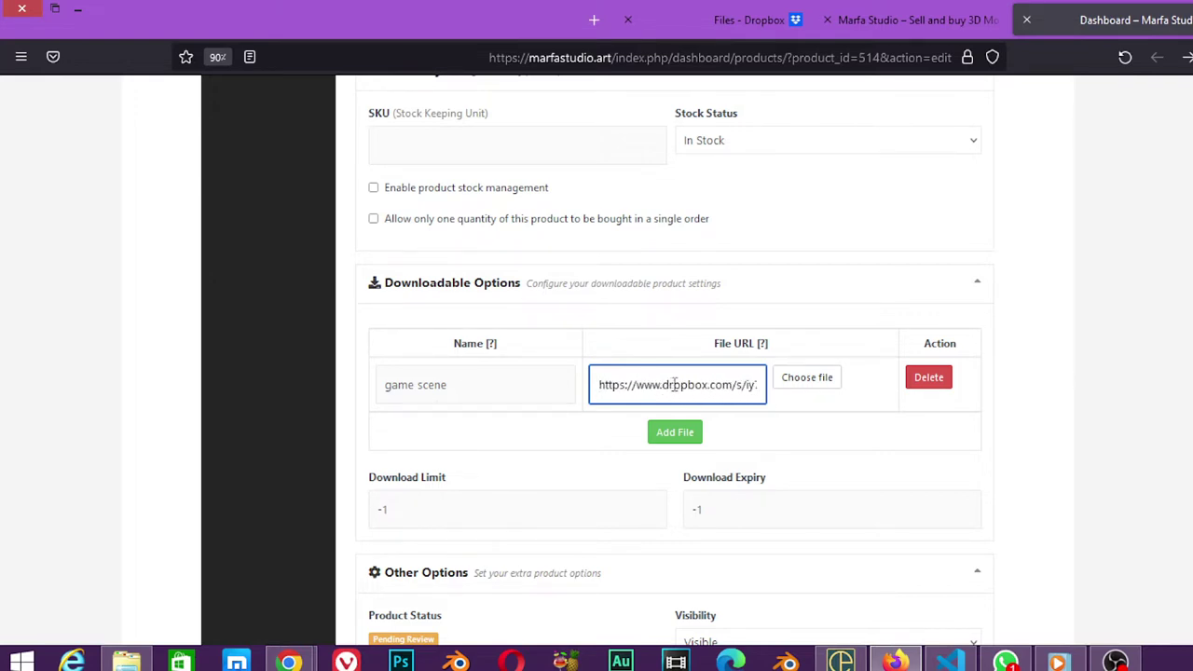
drag(661, 384, 636, 384)
text(dl)
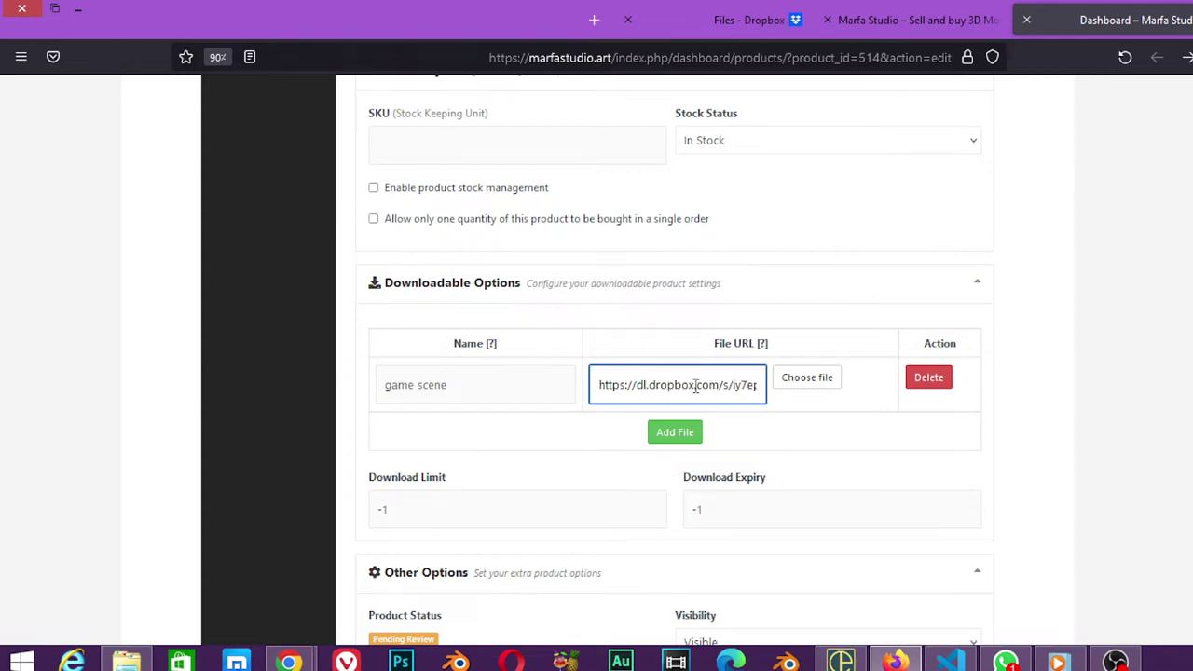
click(695, 386)
text(us)
text(ercontent)
- Add another empty download file row below the game scene entry
click(695, 437)
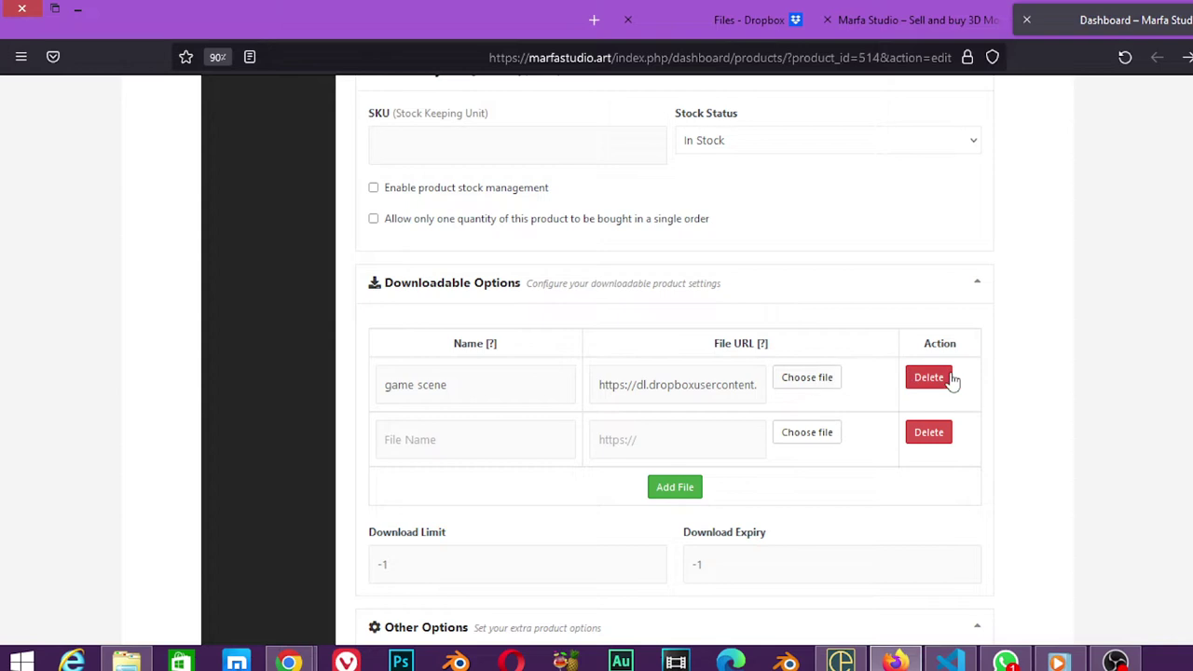
click(490, 440)
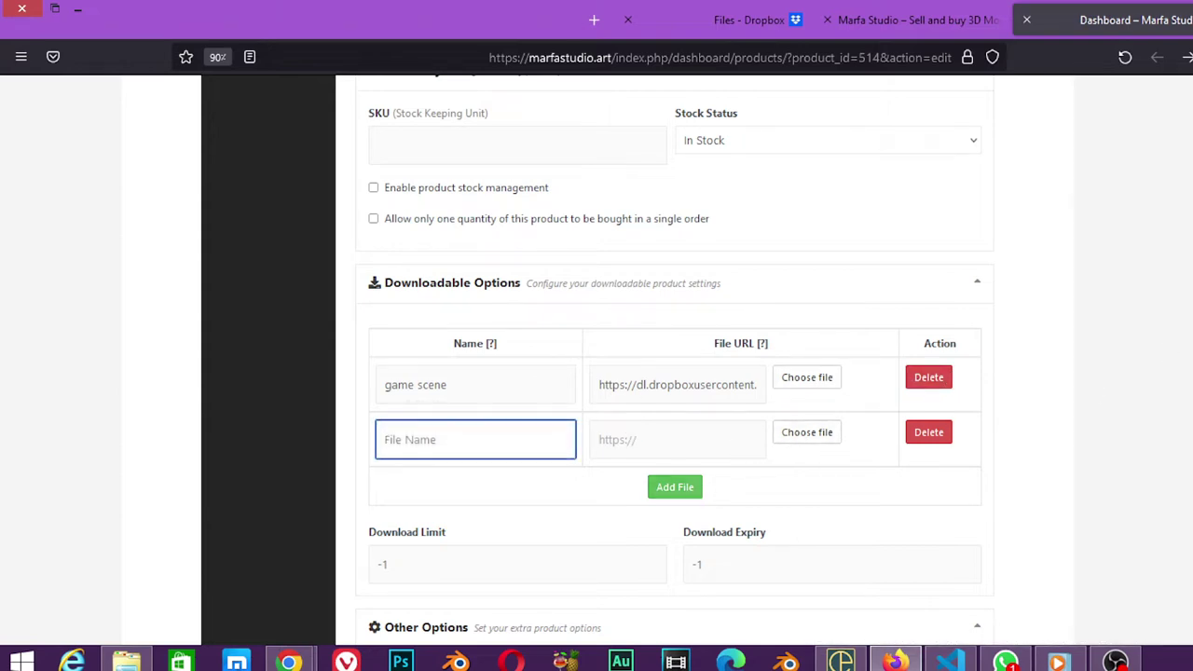
scroll(1189, 424, down, 3)
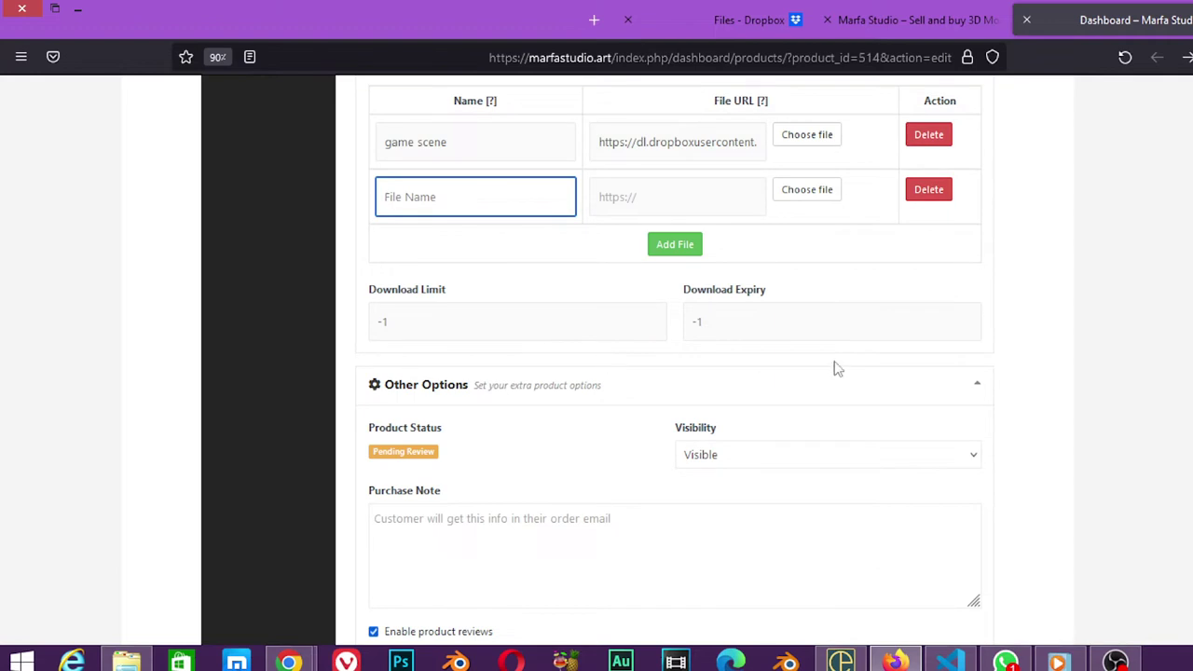
scroll(879, 370, down, 3)
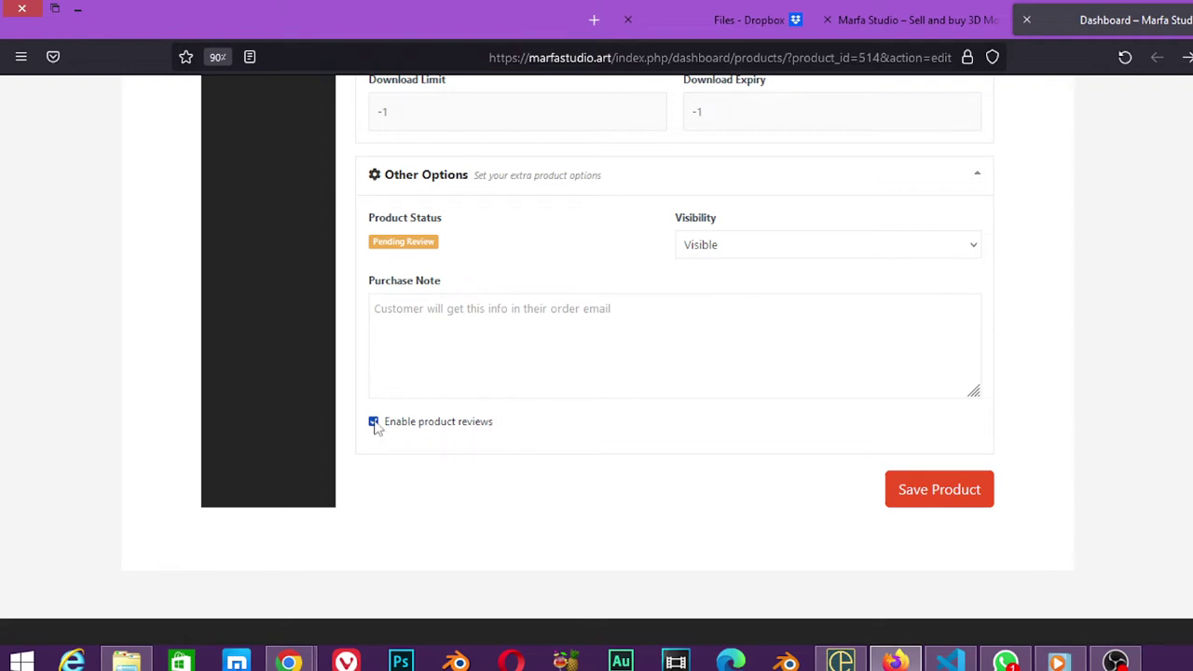
- Start typing the purchase note 'thanks alot for choosing our valuable items'
click(418, 315)
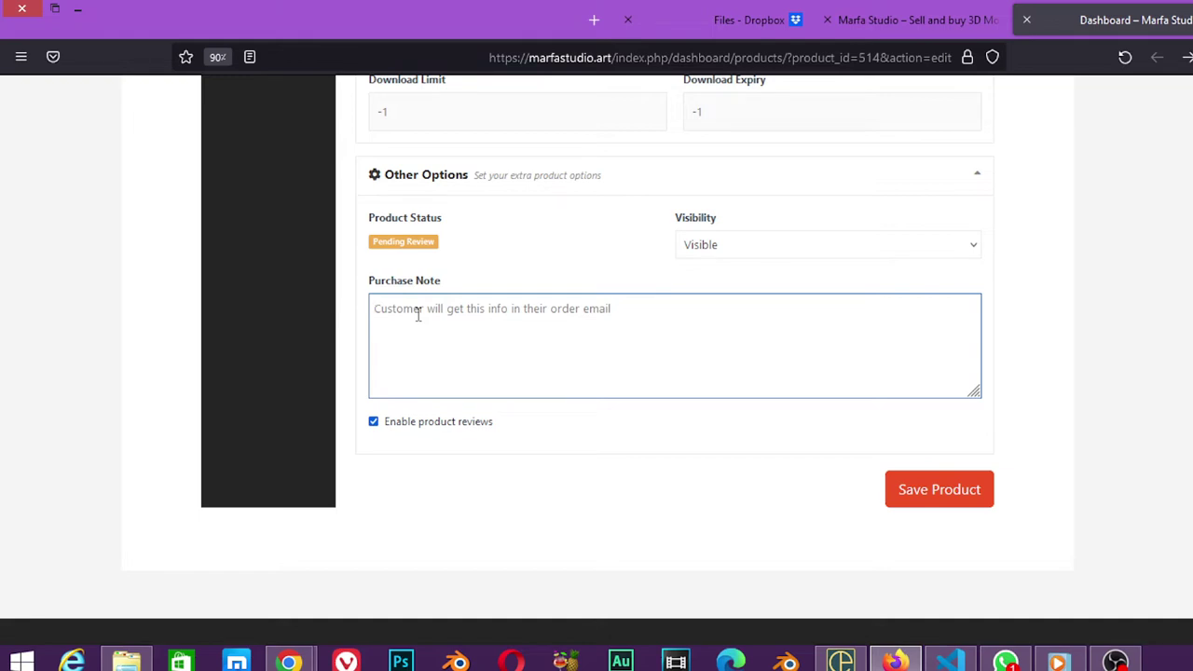
text(tha)
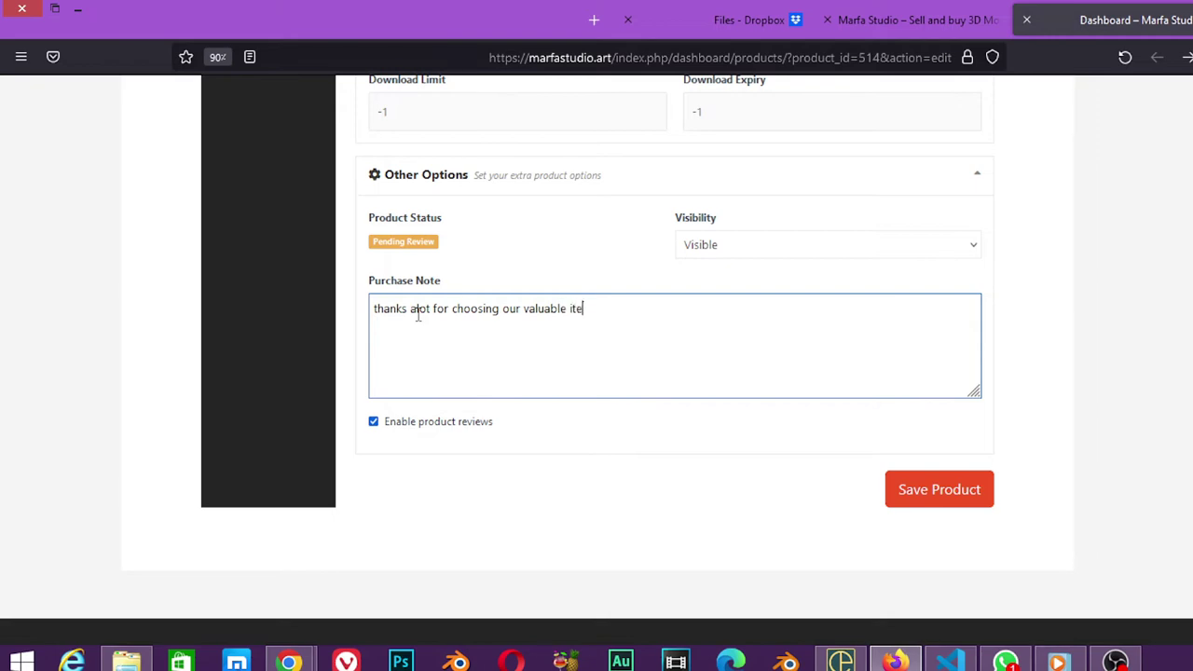
- Finish the purchase note and save the Game scene product
text(ms)
click(966, 503)
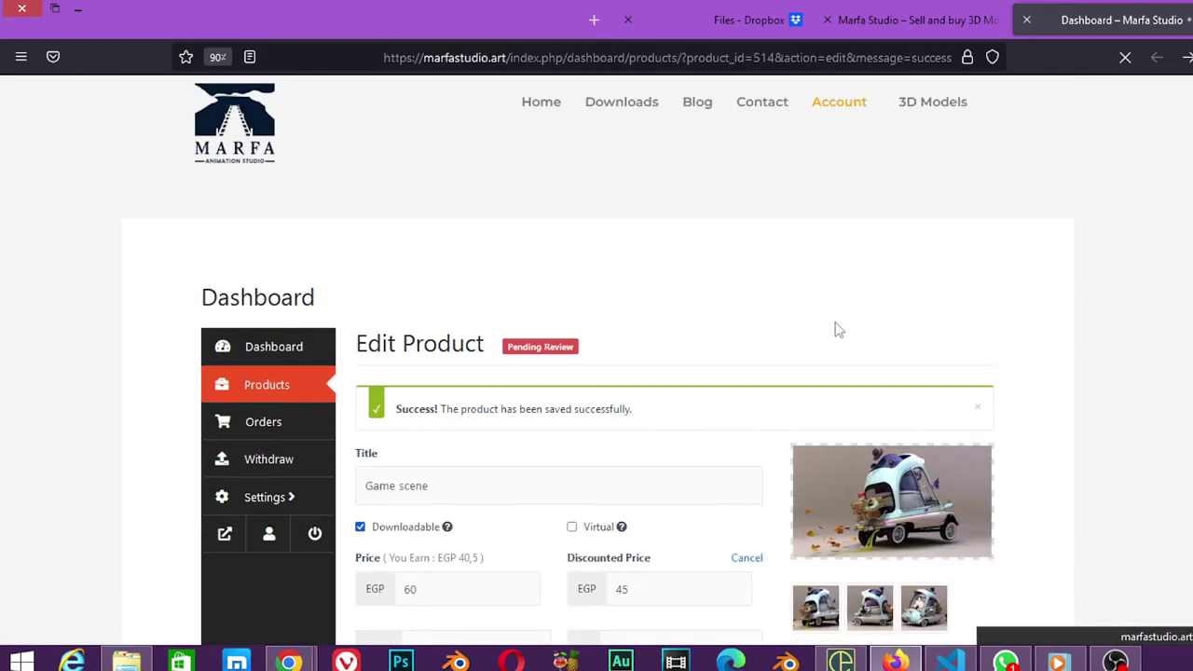
scroll(1125, 237, down, 3)
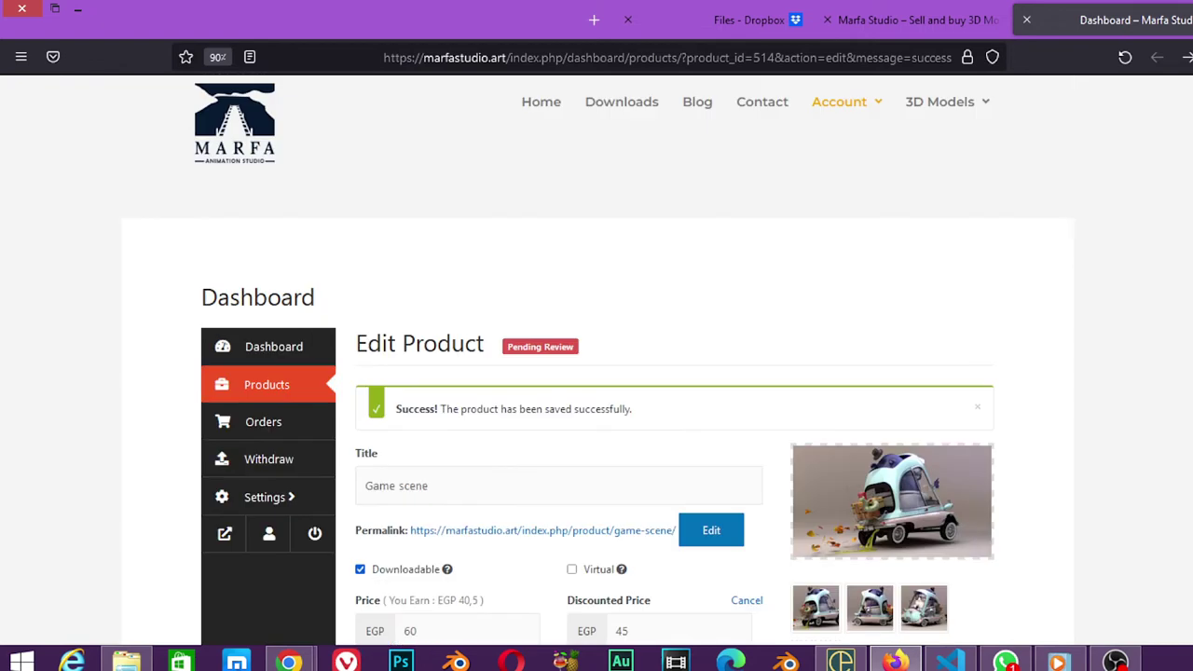
- Open the Products list, where Game scene shows Pending Review at 45,00 EGP
mouse_move(853, 120)
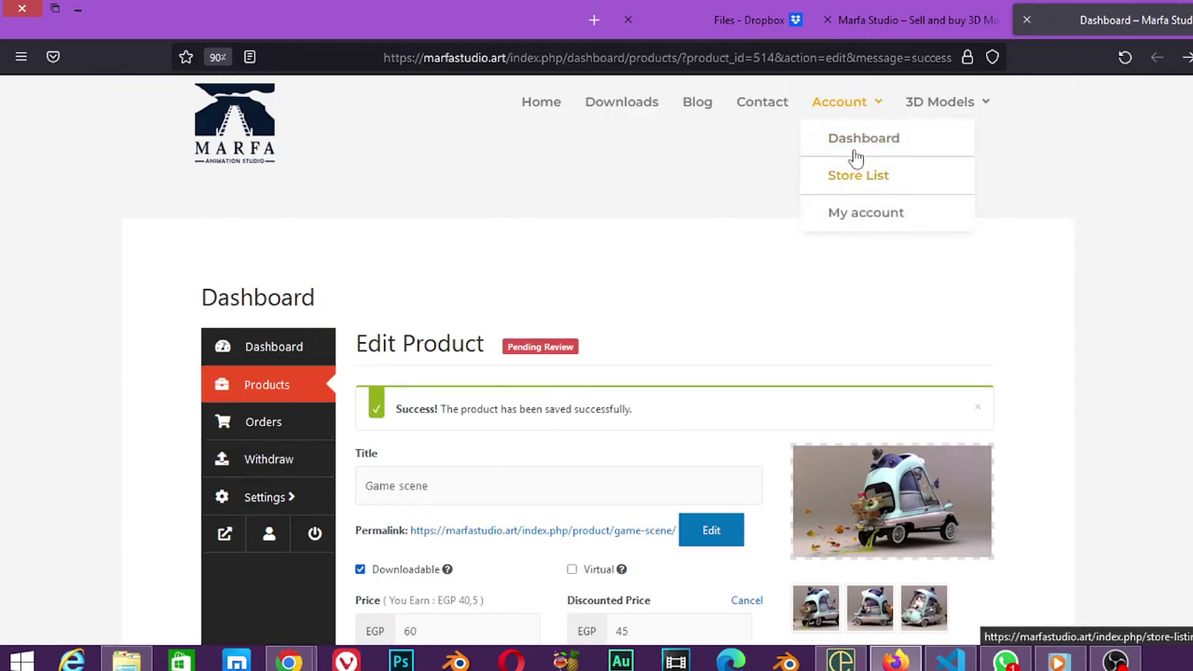
click(274, 364)
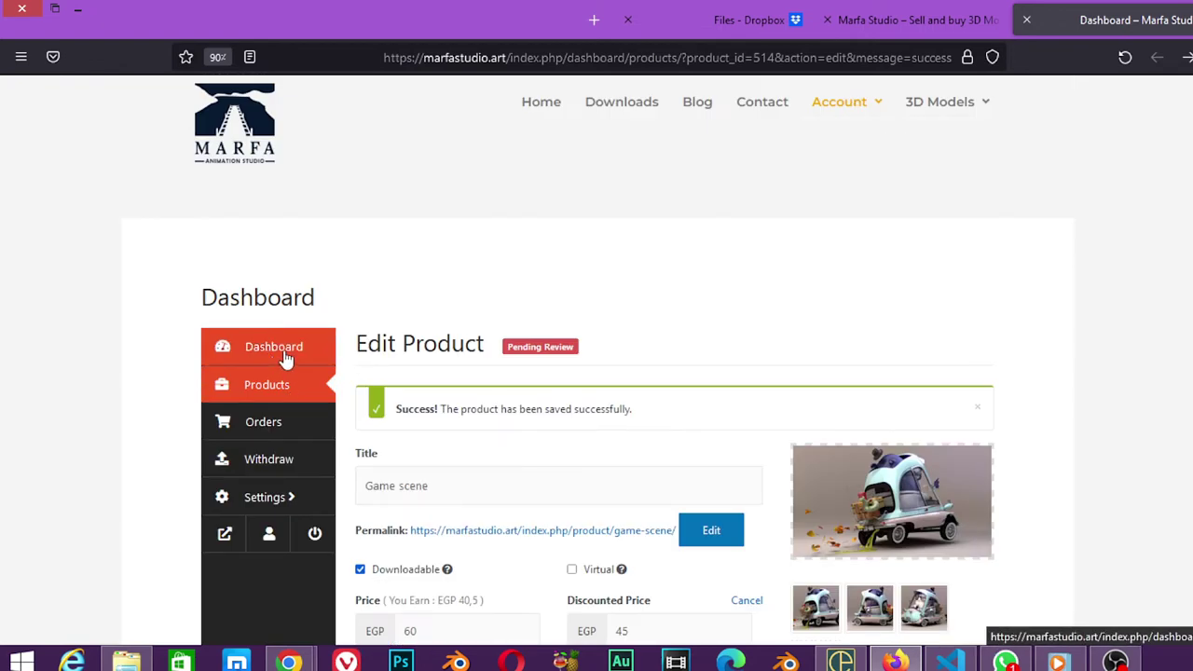
click(295, 401)
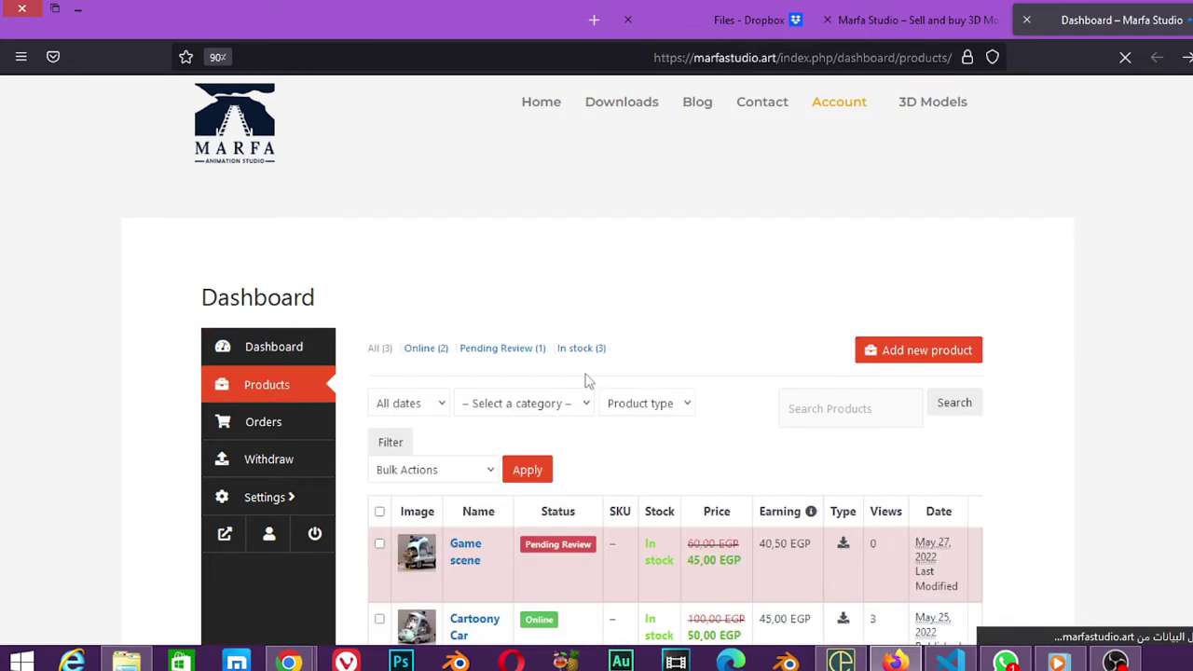
- Open the 3dmodels store page in a new tab and browse its products
click(226, 533)
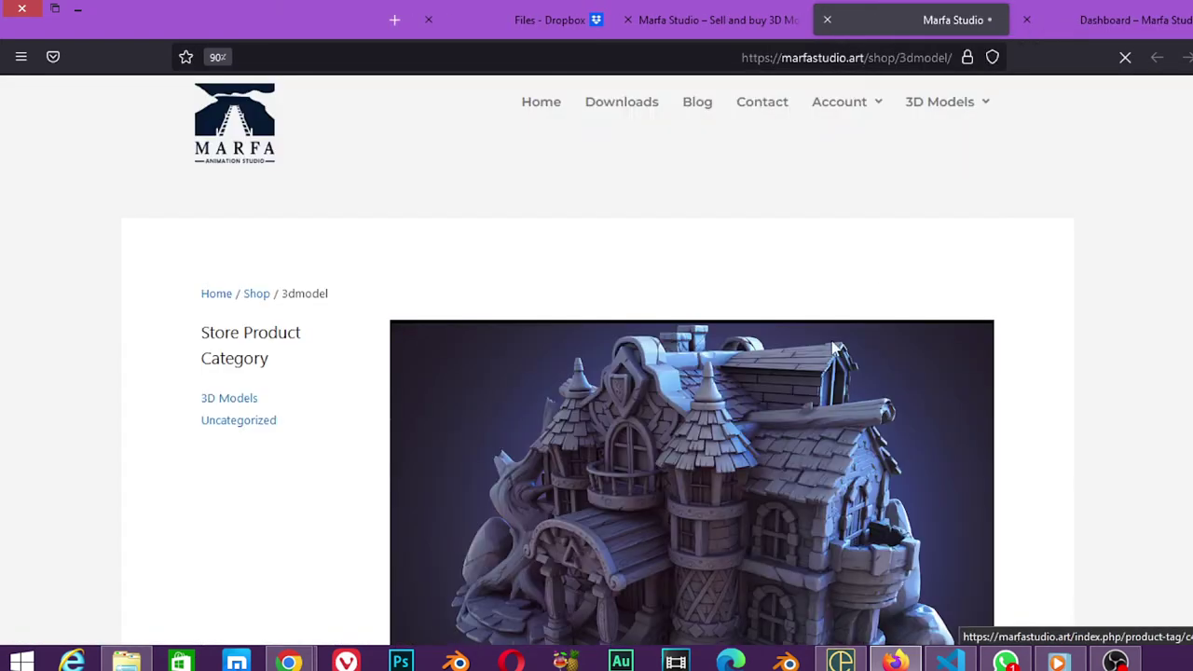
scroll(602, 480, down, 5)
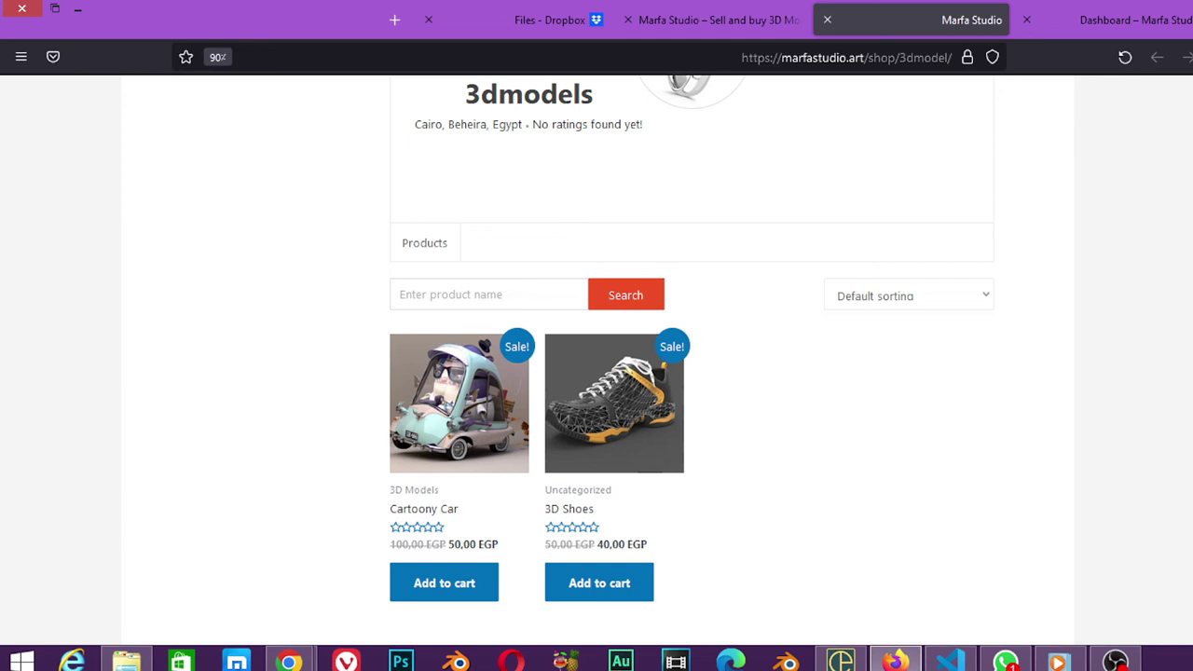
scroll(692, 360, up, 3)
scroll(692, 360, down, 2)
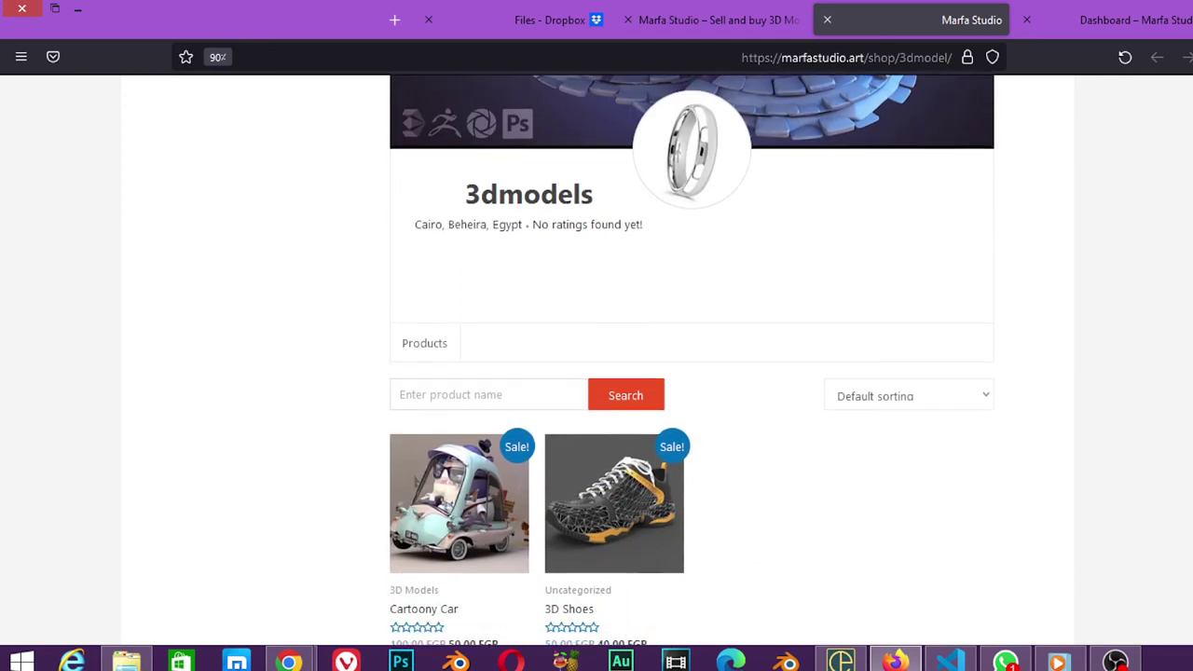
scroll(691, 360, up, 5)
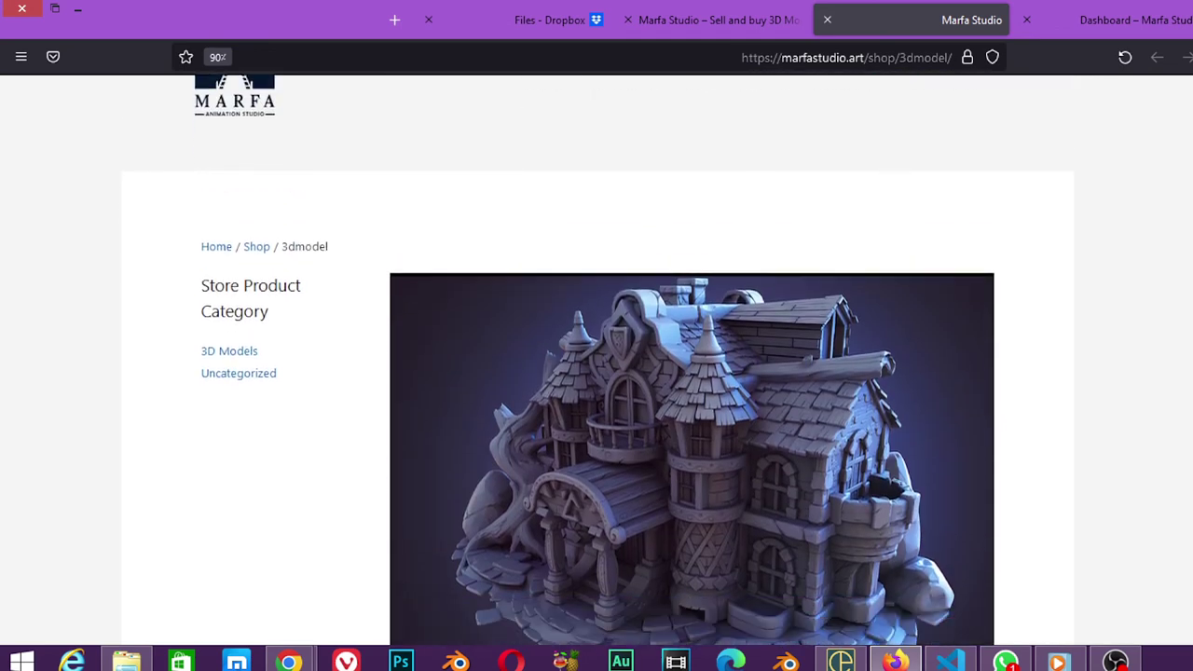
scroll(691, 360, down, 2)
scroll(708, 386, down, 5)
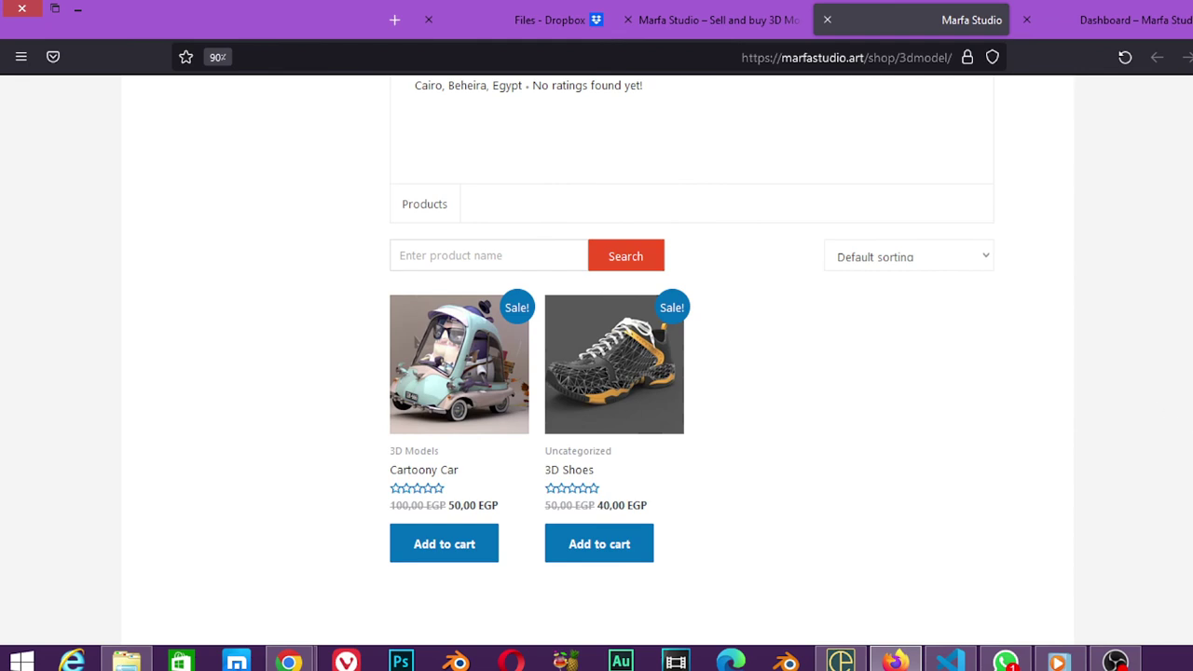
scroll(692, 360, up, 6)
- Choose cars from the 3D Models menu, whose tag page lists no matching products
scroll(1084, 133, up, 2)
scroll(892, 107, up, 1)
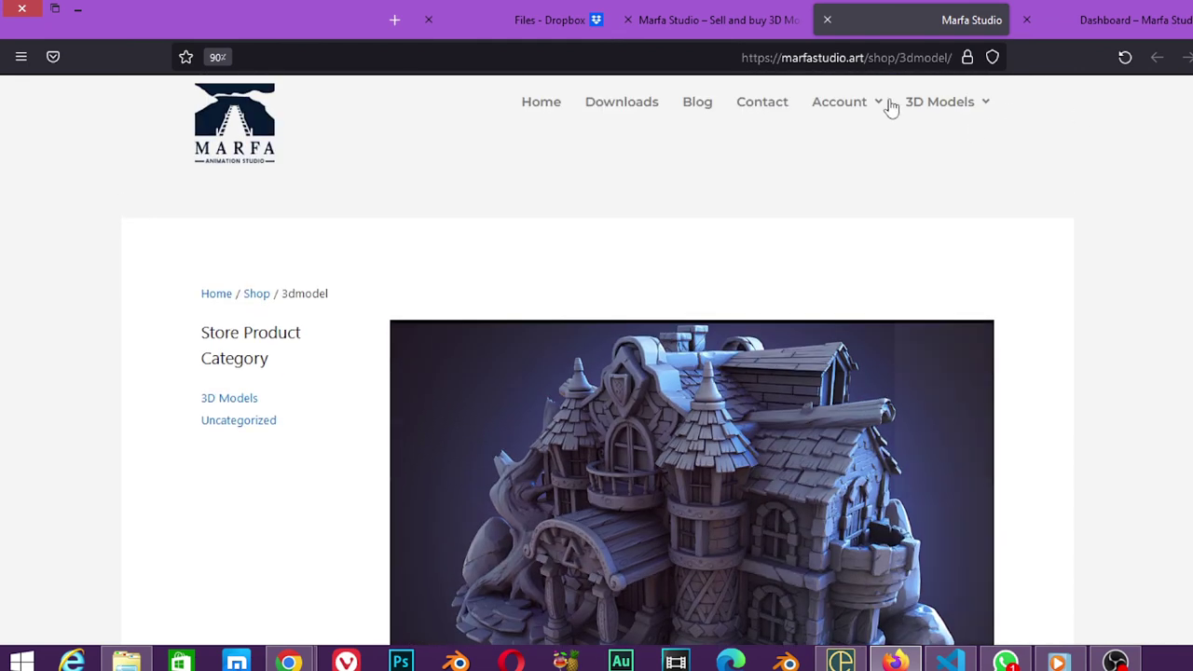
mouse_move(929, 102)
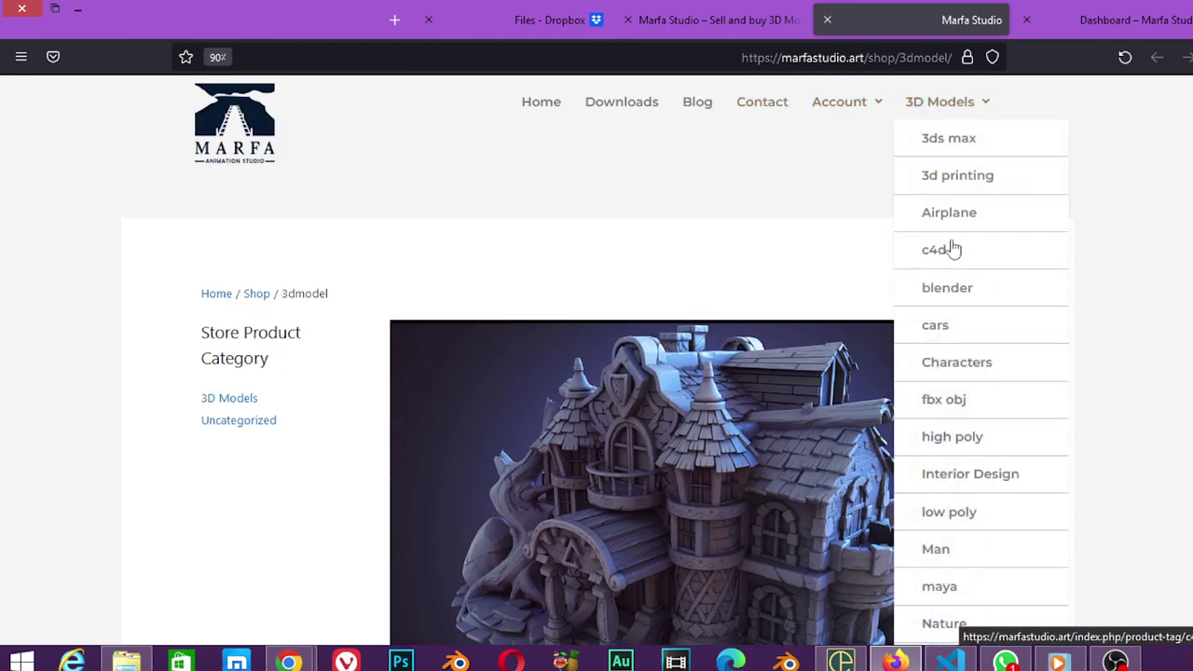
click(939, 333)
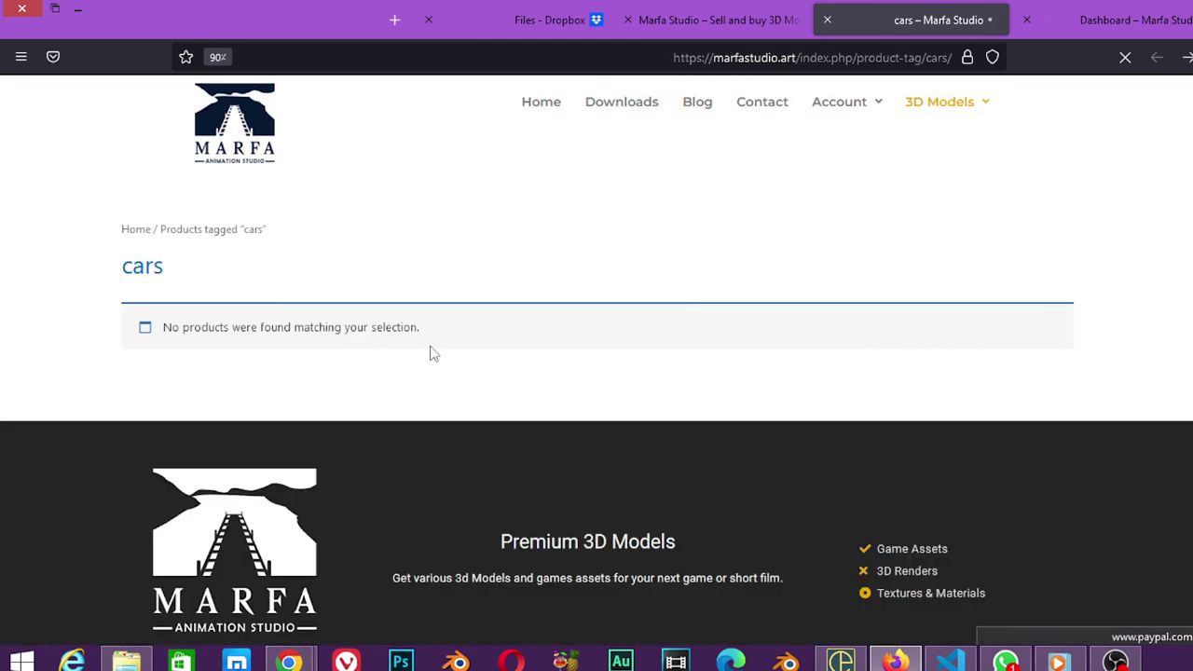